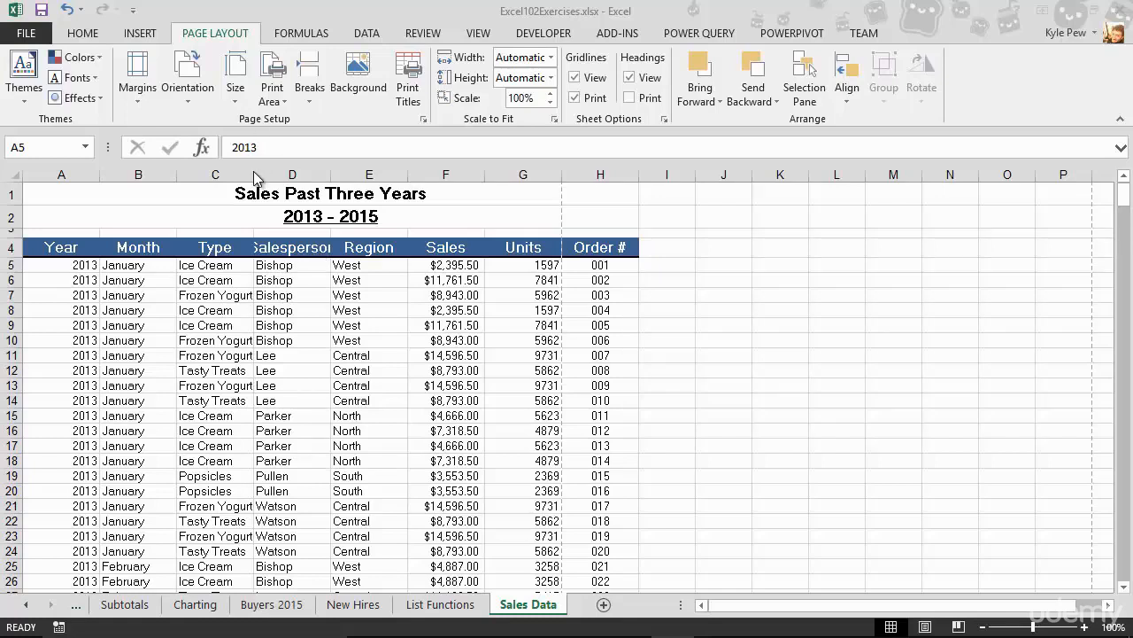
# - Widen the Type and Salesperson columns so their full contents fit
pyautogui.moveTo(254, 175); pyautogui.dragTo(266, 173)
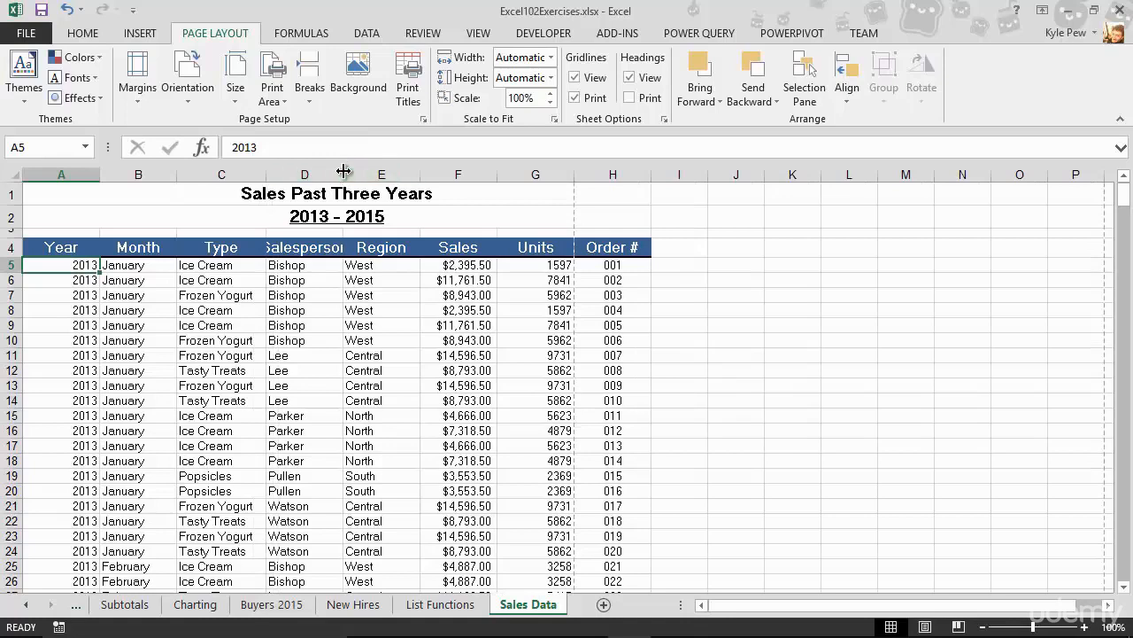
pyautogui.moveTo(343, 175); pyautogui.dragTo(360, 177)
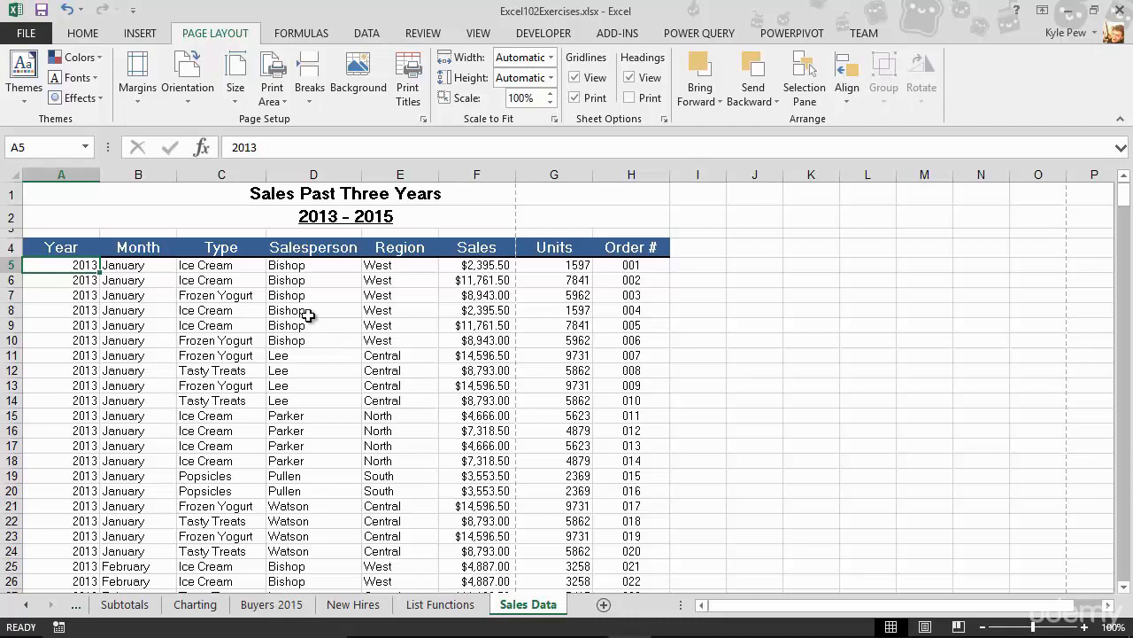
# - Check pages 1 and 2 of the Sales Data sheet's print preview for column headings, and return to the worksheet
pyautogui.click(35, 37)
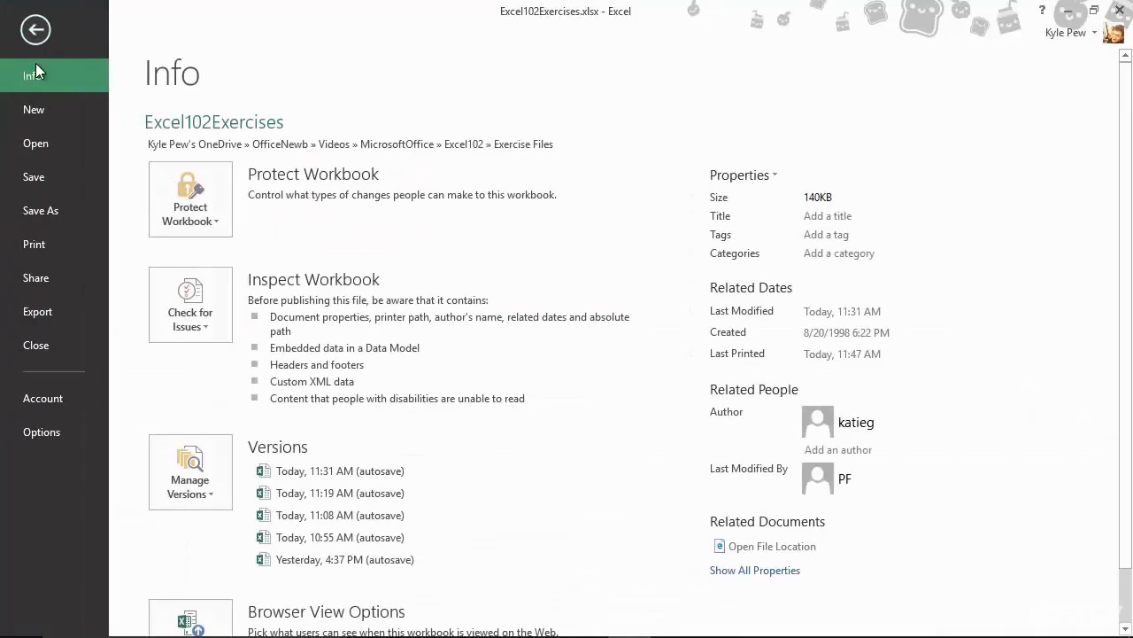
pyautogui.click(40, 255)
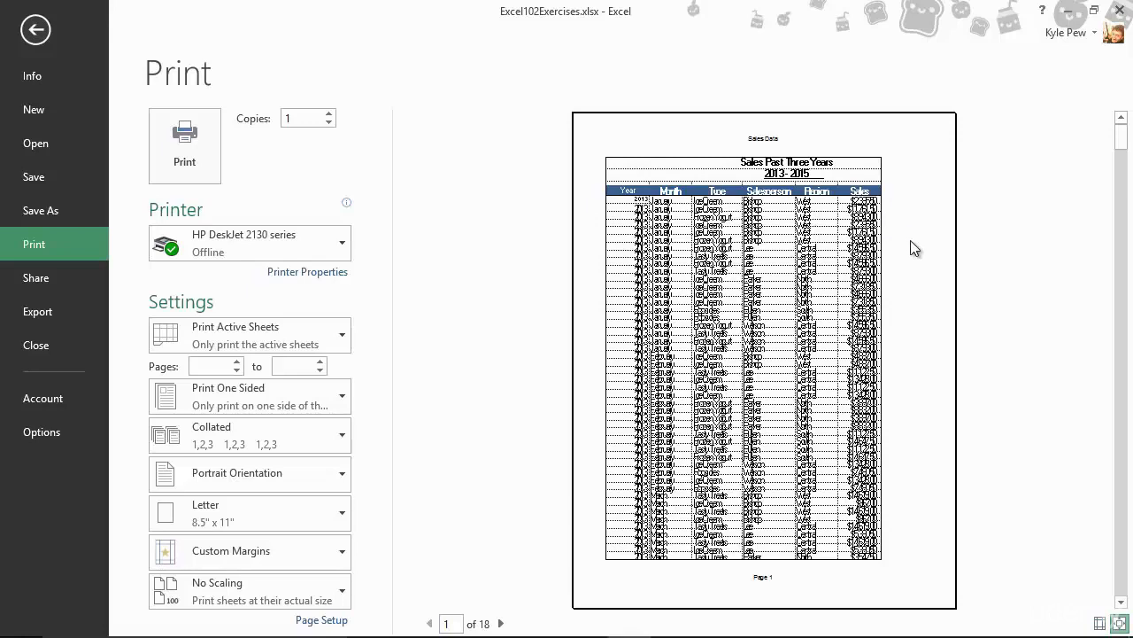
pyautogui.click(502, 624)
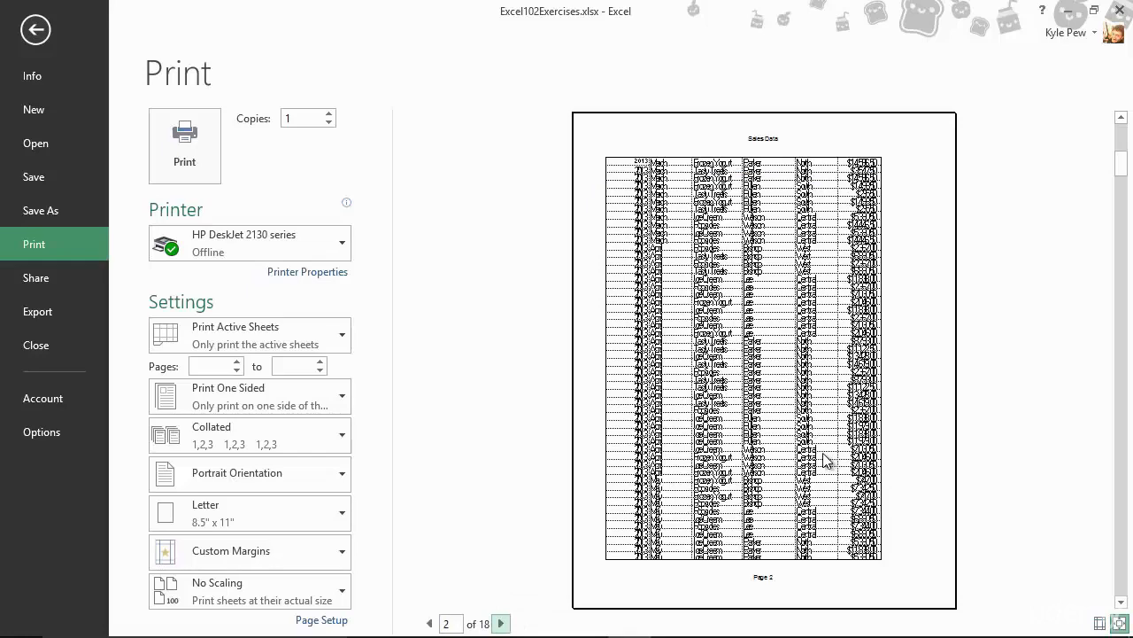
pyautogui.click(428, 625)
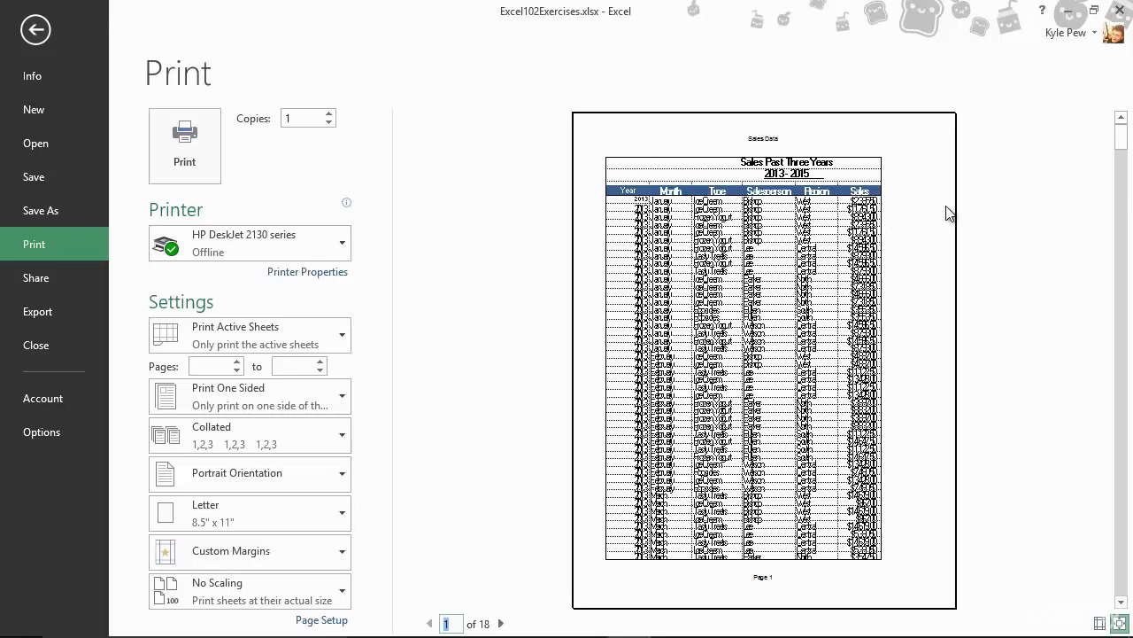
pyautogui.click(501, 624)
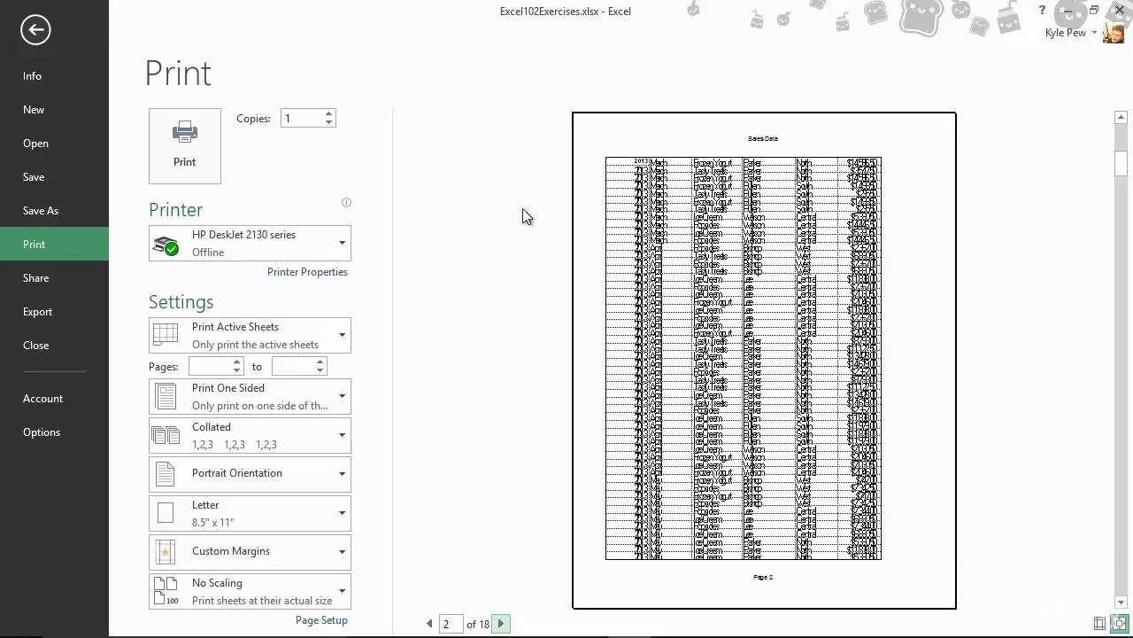
pyautogui.click(34, 32)
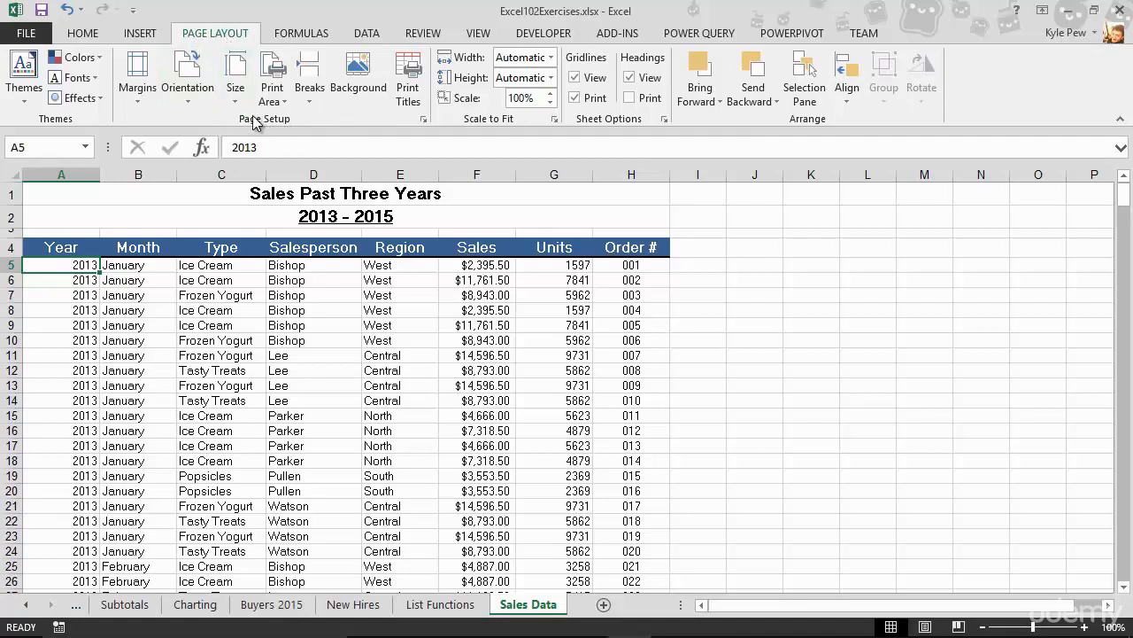
# - Set row 4 as the print title row to repeat at top ($4:$4) and open the print preview
pyautogui.click(411, 90)
pyautogui.moveTo(376, 106); pyautogui.dragTo(298, 286)
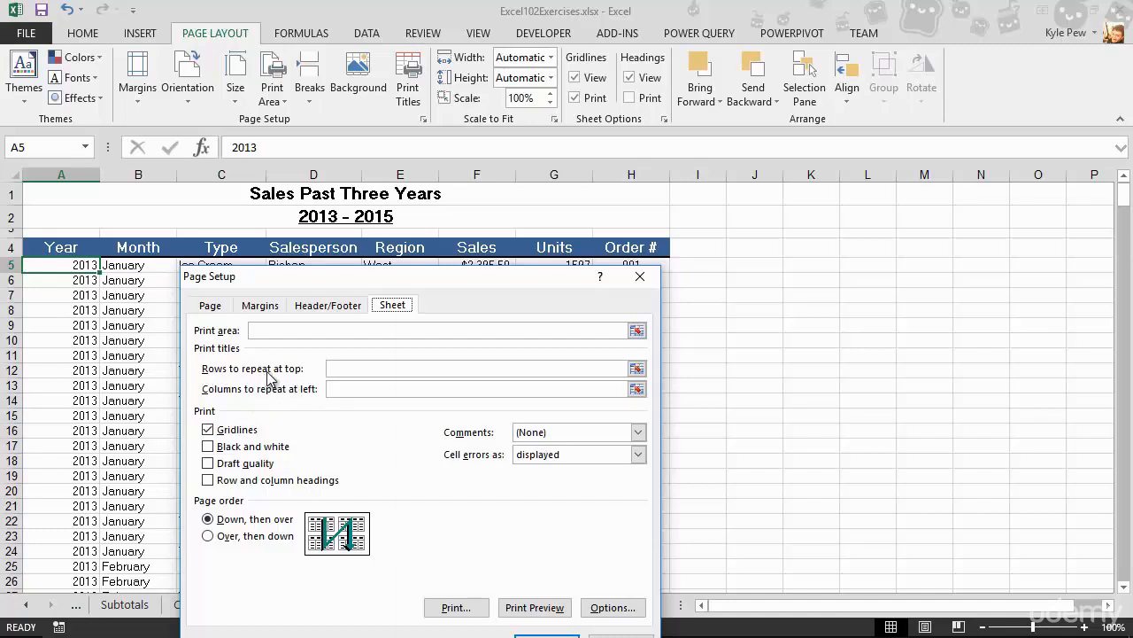
pyautogui.click(342, 370)
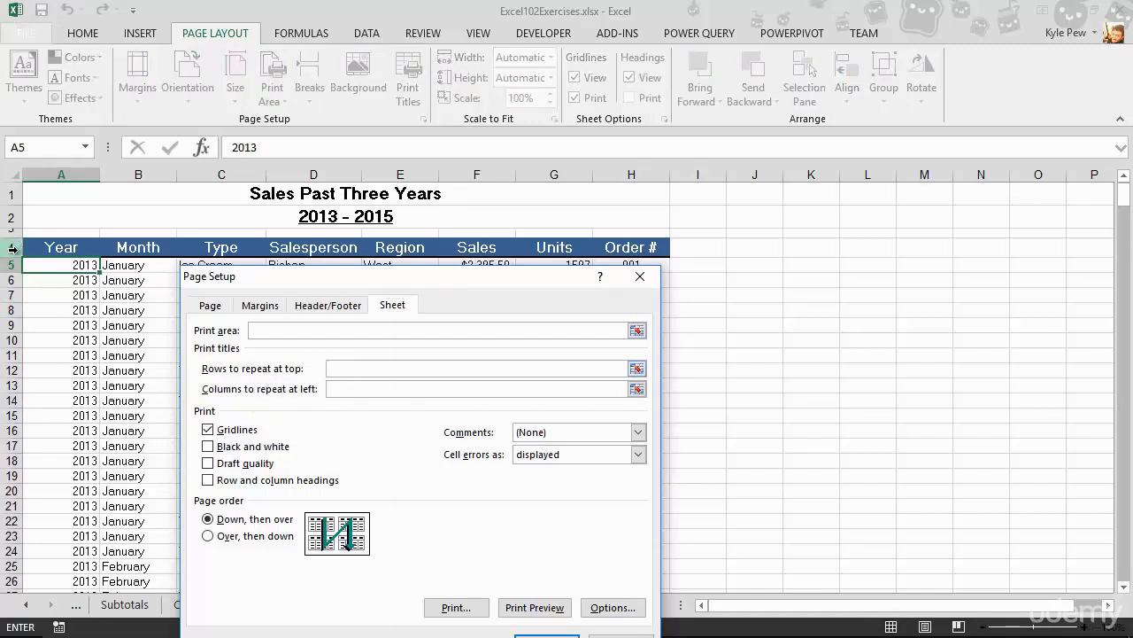
pyautogui.click(13, 249)
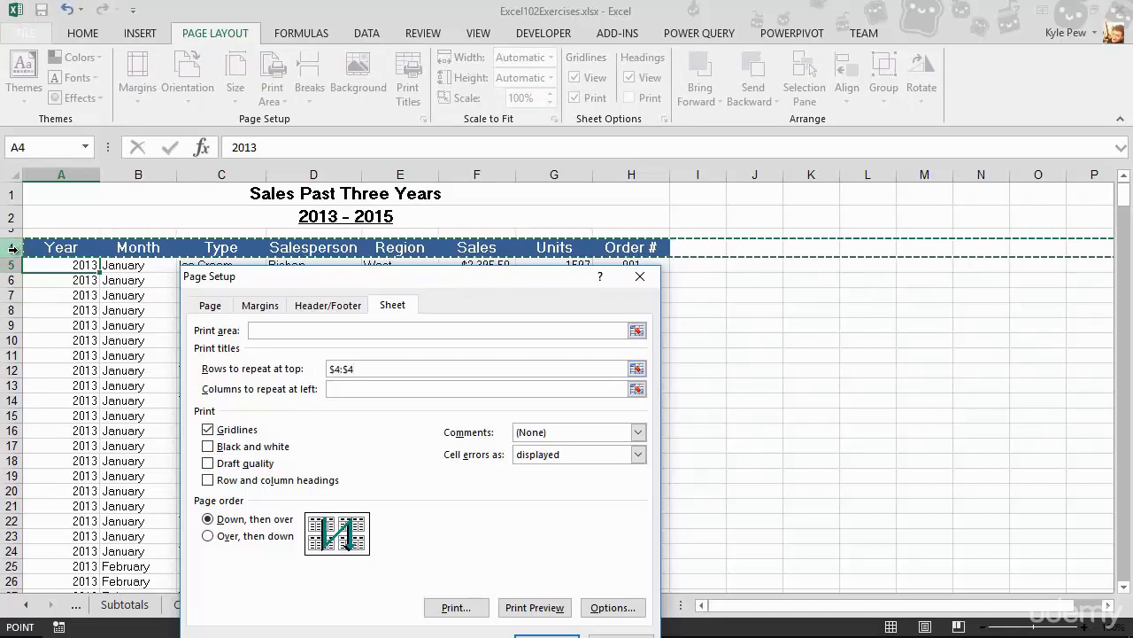
pyautogui.moveTo(270, 282); pyautogui.dragTo(227, 206)
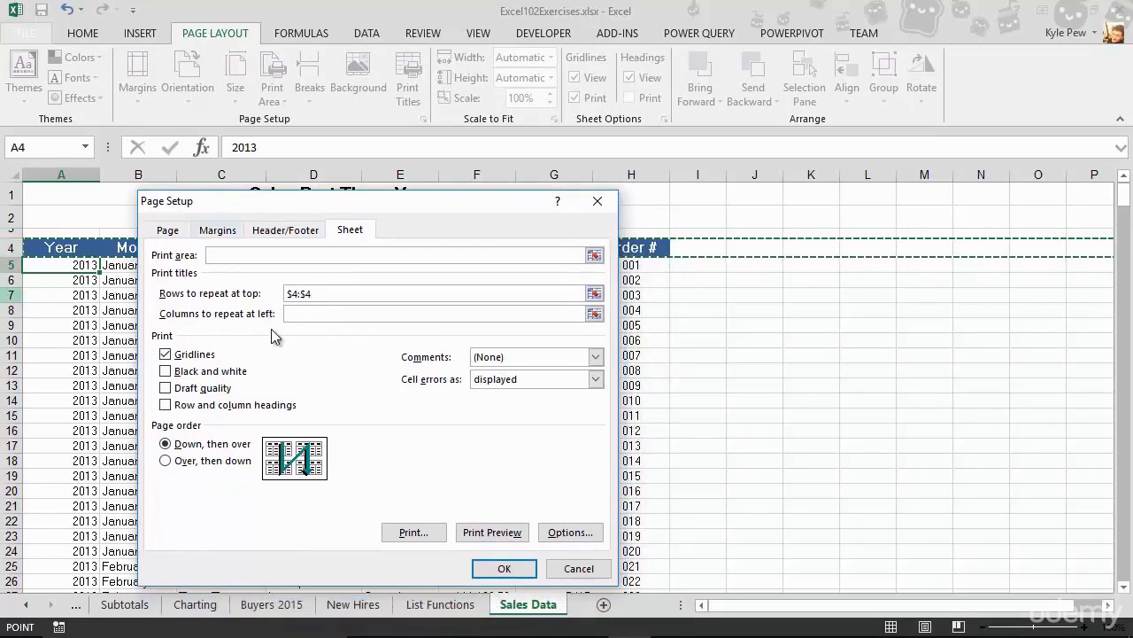
pyautogui.click(492, 533)
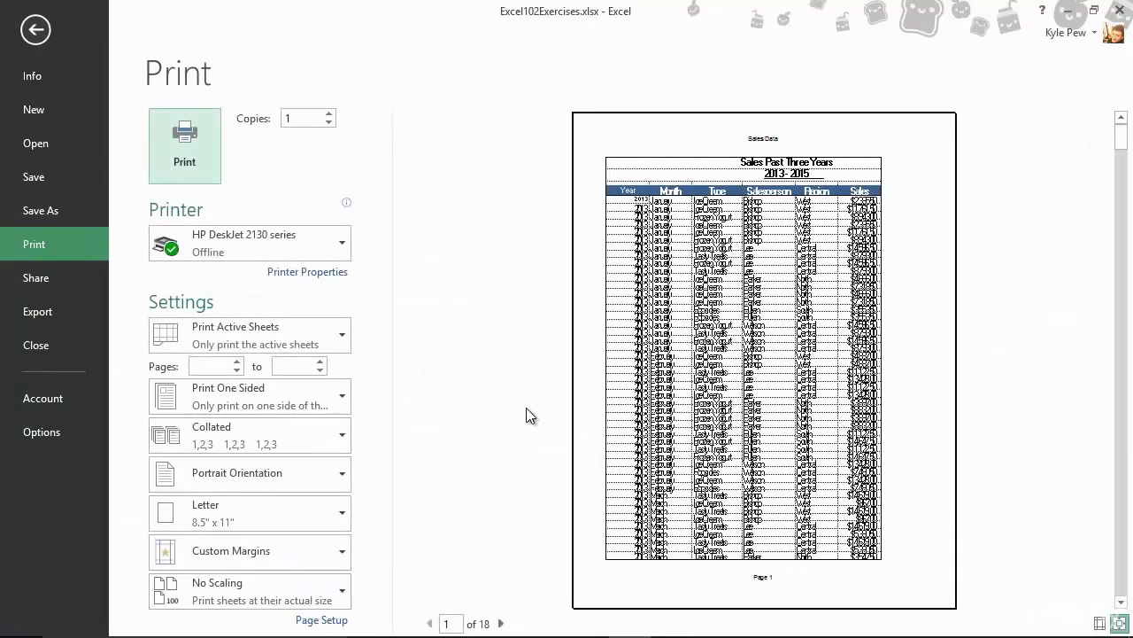
# - Go through the print preview from page 2 to page 10, examining the heading row and columns on each page
pyautogui.click(501, 623)
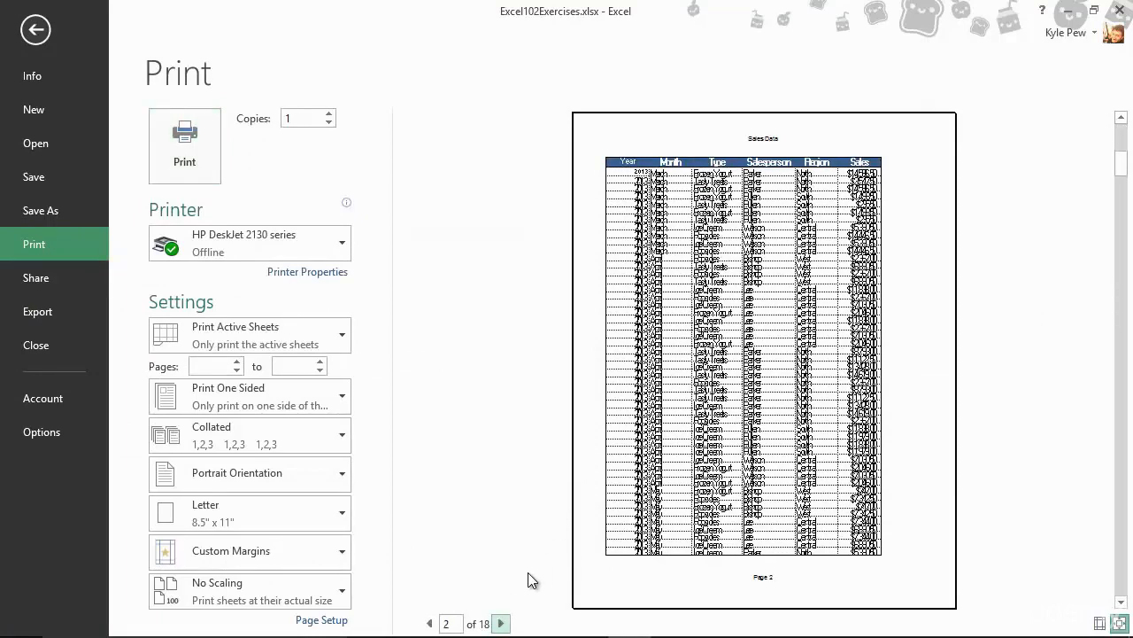
pyautogui.click(501, 623)
pyautogui.click(501, 623)
pyautogui.click(501, 623)
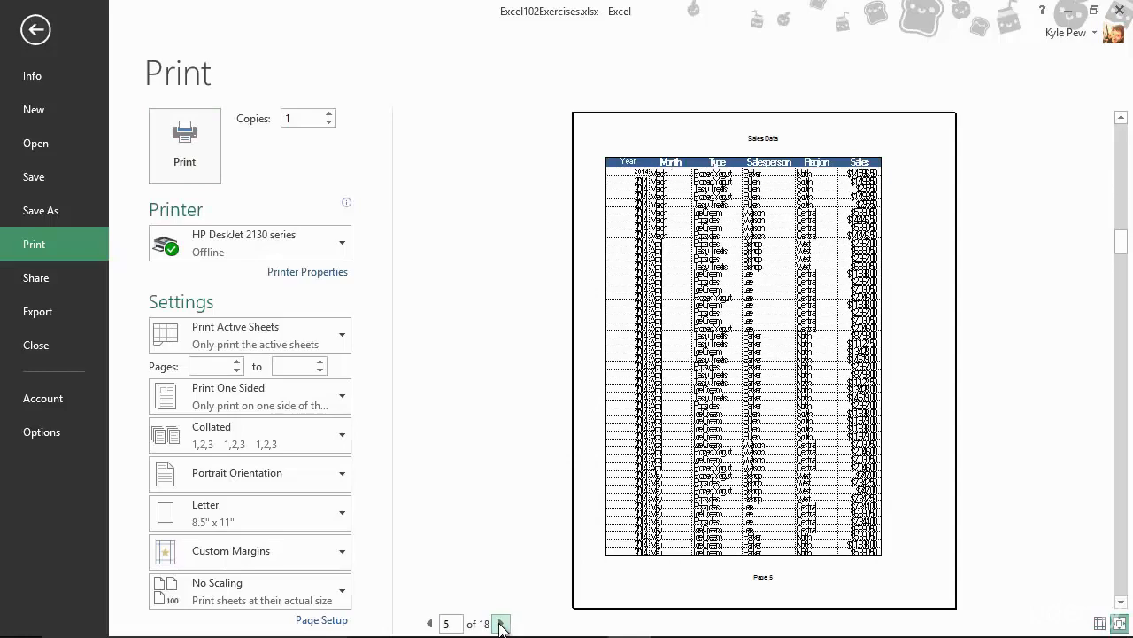
pyautogui.click(501, 623)
pyautogui.click(501, 624)
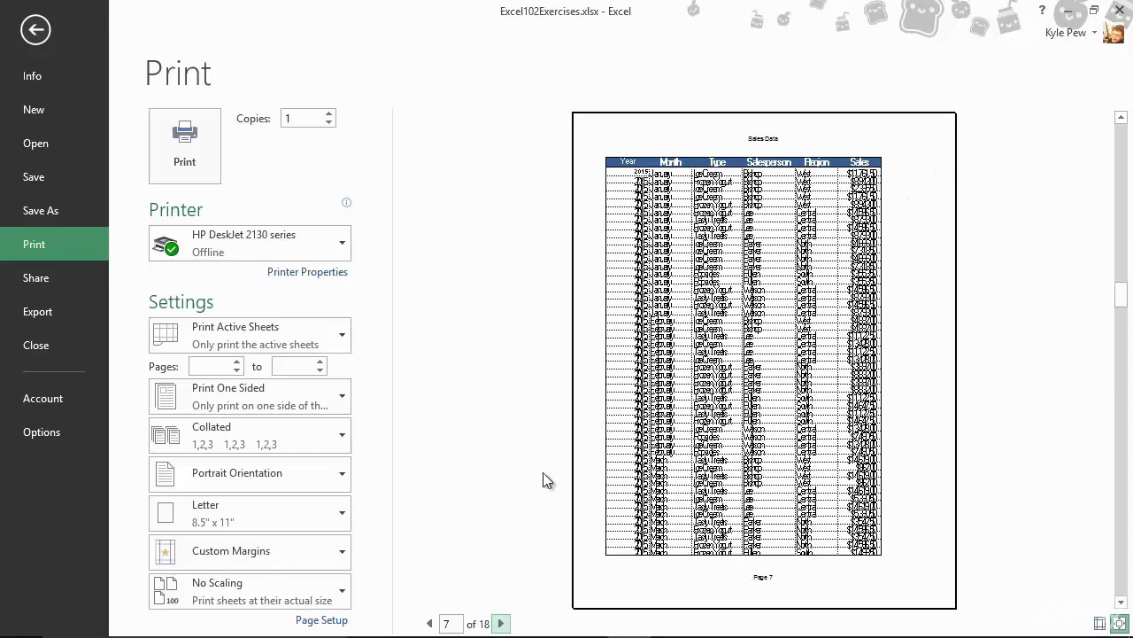
pyautogui.click(502, 623)
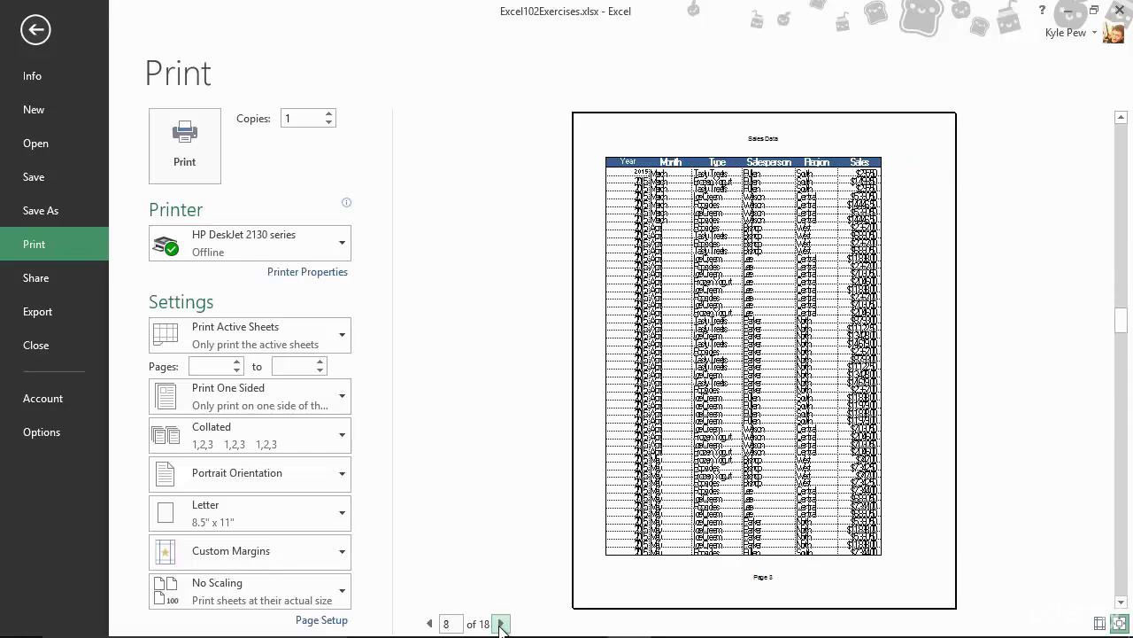
pyautogui.click(501, 623)
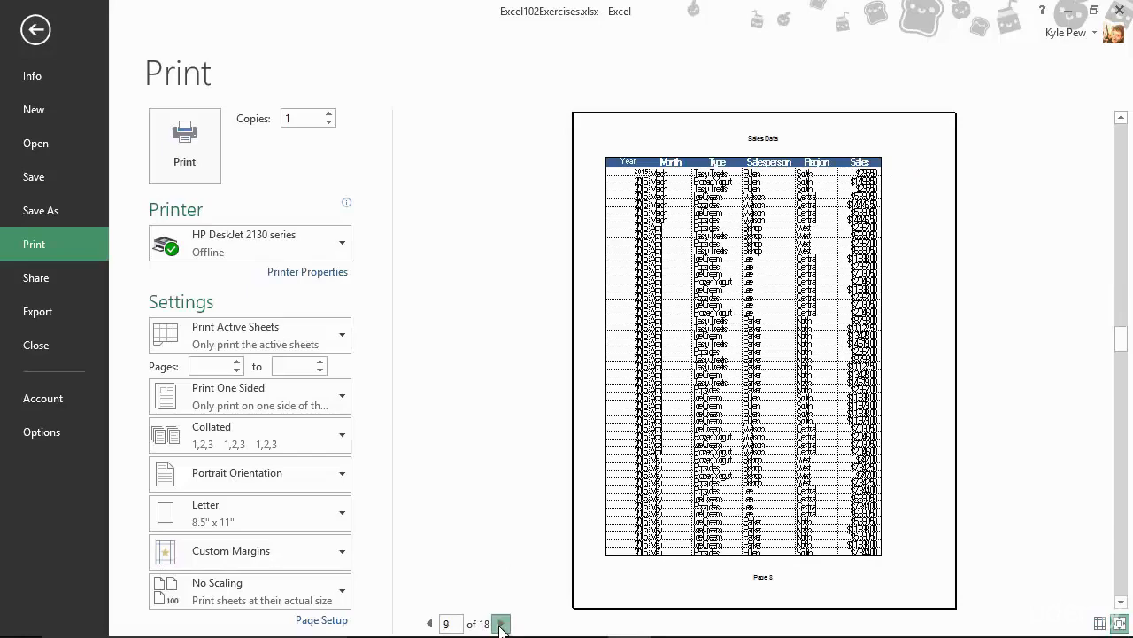
pyautogui.click(501, 623)
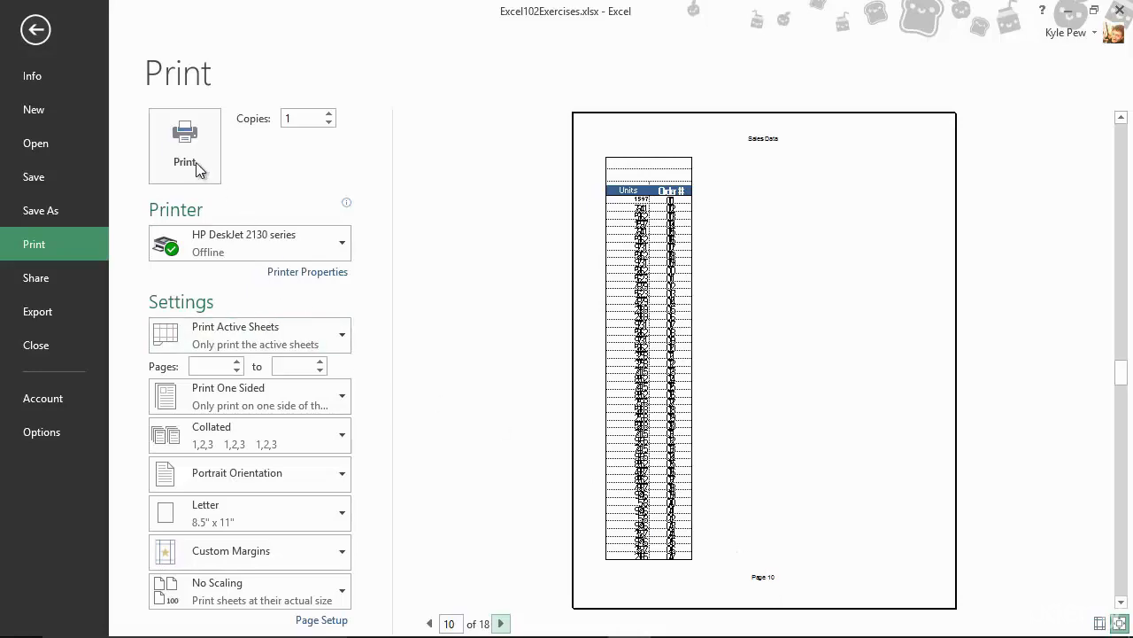
# - Go back to page 1 of the print preview and return to the worksheet
pyautogui.click(431, 620)
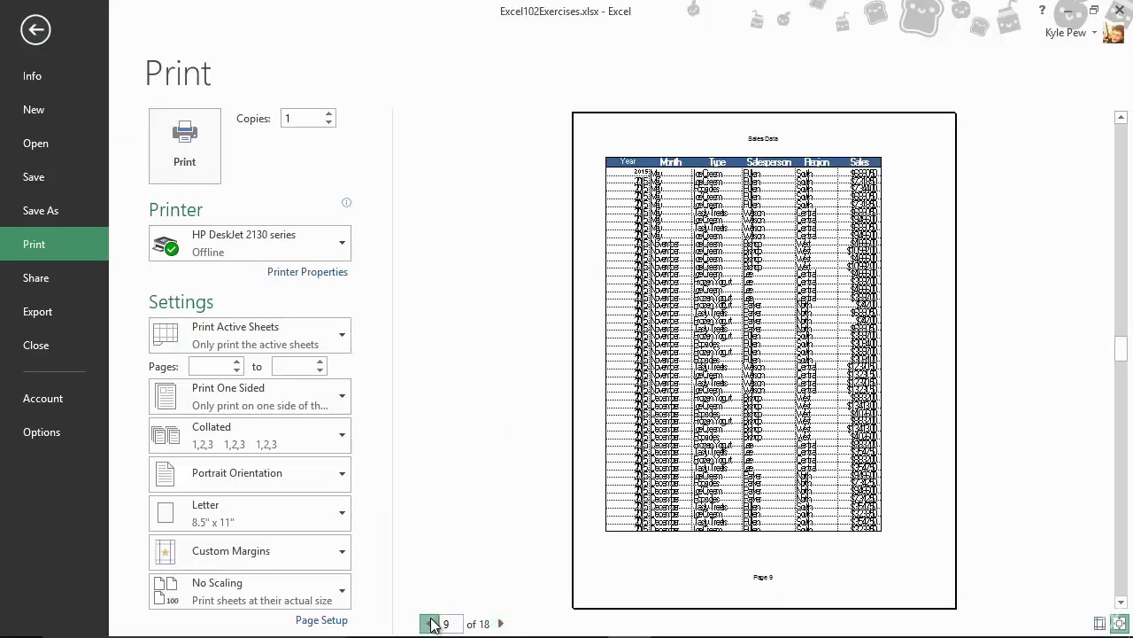
pyautogui.click(431, 621)
pyautogui.click(431, 621)
pyautogui.click(431, 621)
pyautogui.click(431, 620)
pyautogui.click(432, 621)
pyautogui.doubleClick(431, 621)
pyautogui.click(431, 620)
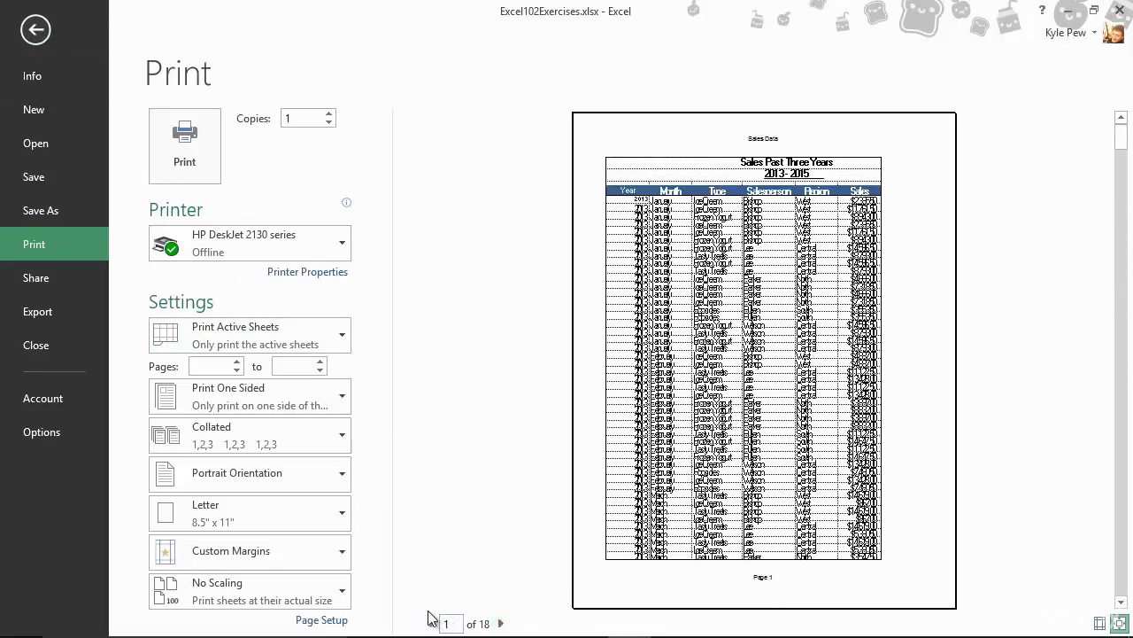
pyautogui.click(35, 29)
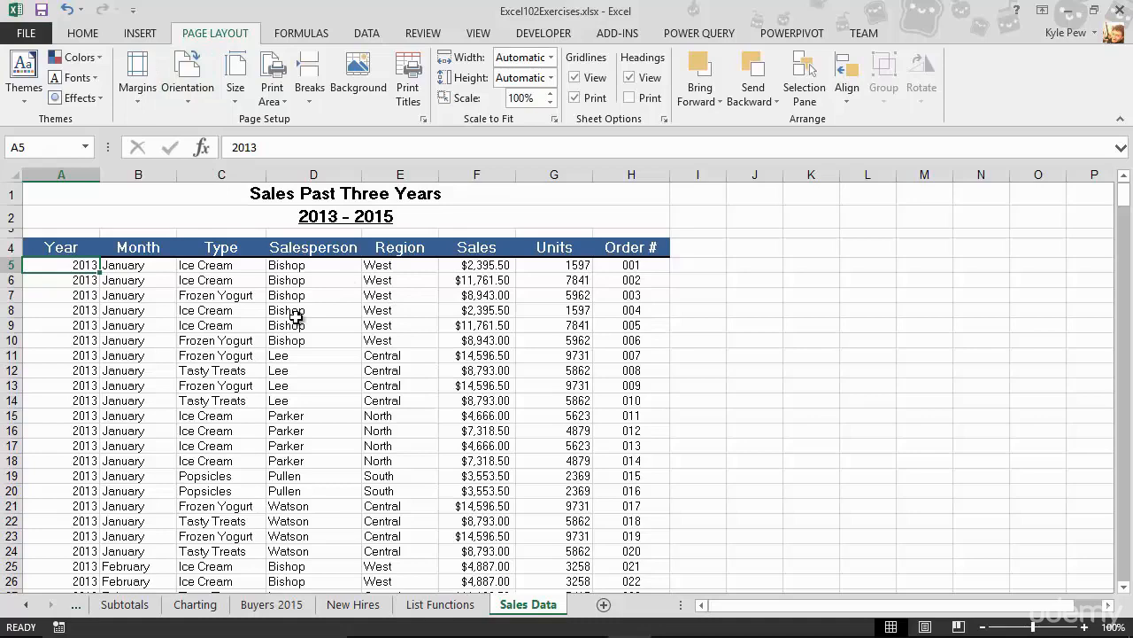
# - Switch the Sales Data sheet to Page Break Preview
pyautogui.click(478, 34)
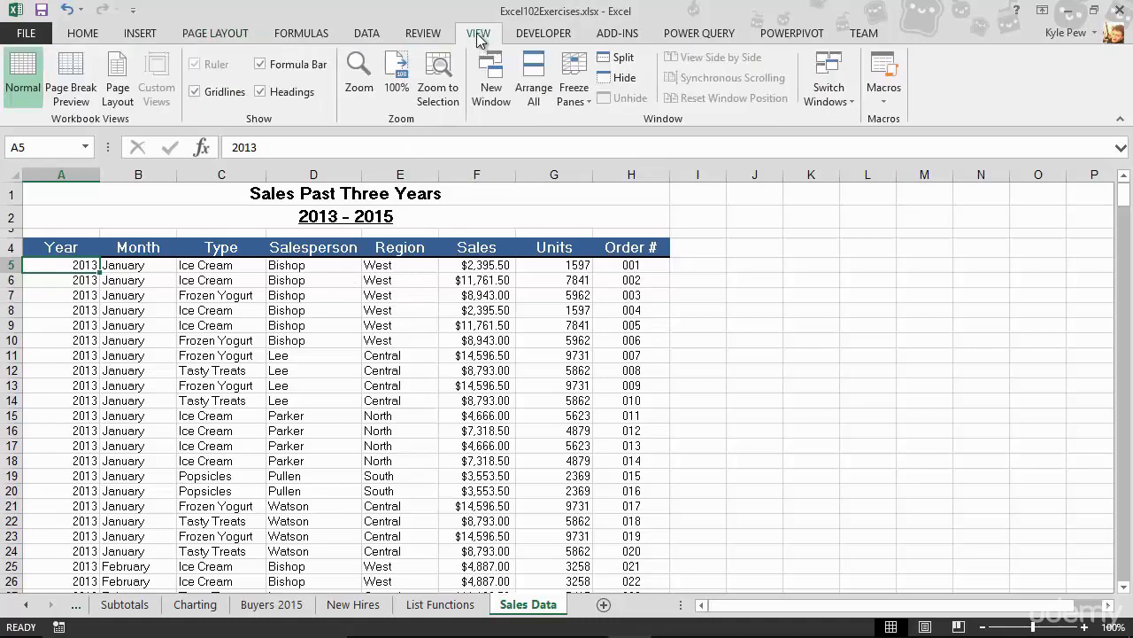
pyautogui.click(76, 97)
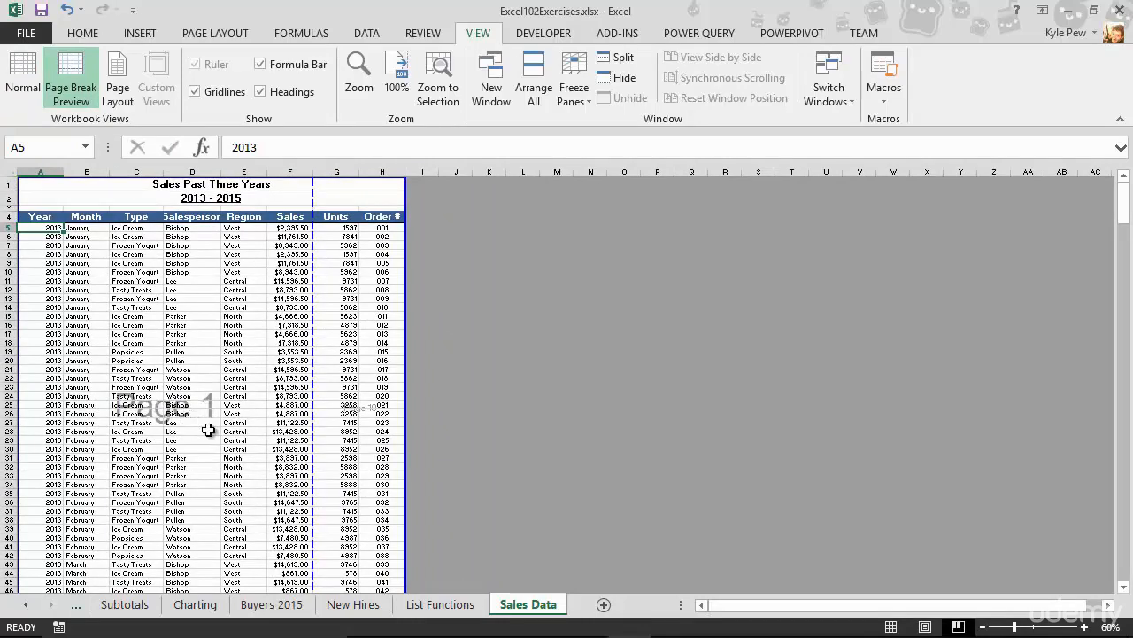
# - Examine where the dashed page breaks divide the sales data across the first three pages
pyautogui.scroll(-10, 194, 431)
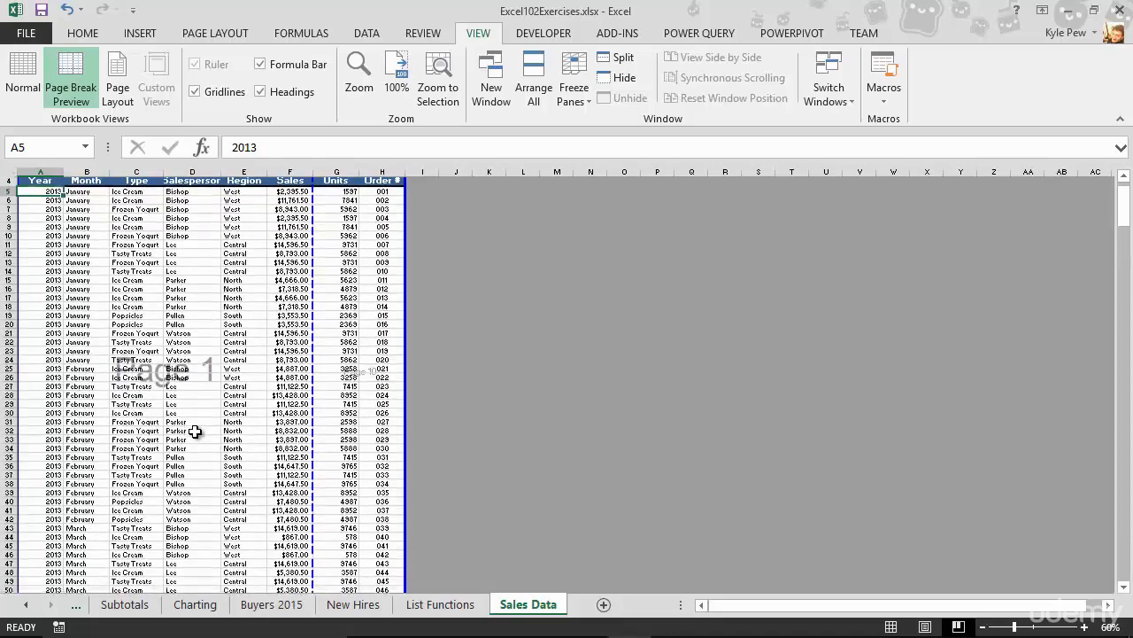
pyautogui.scroll(-3, 195, 431)
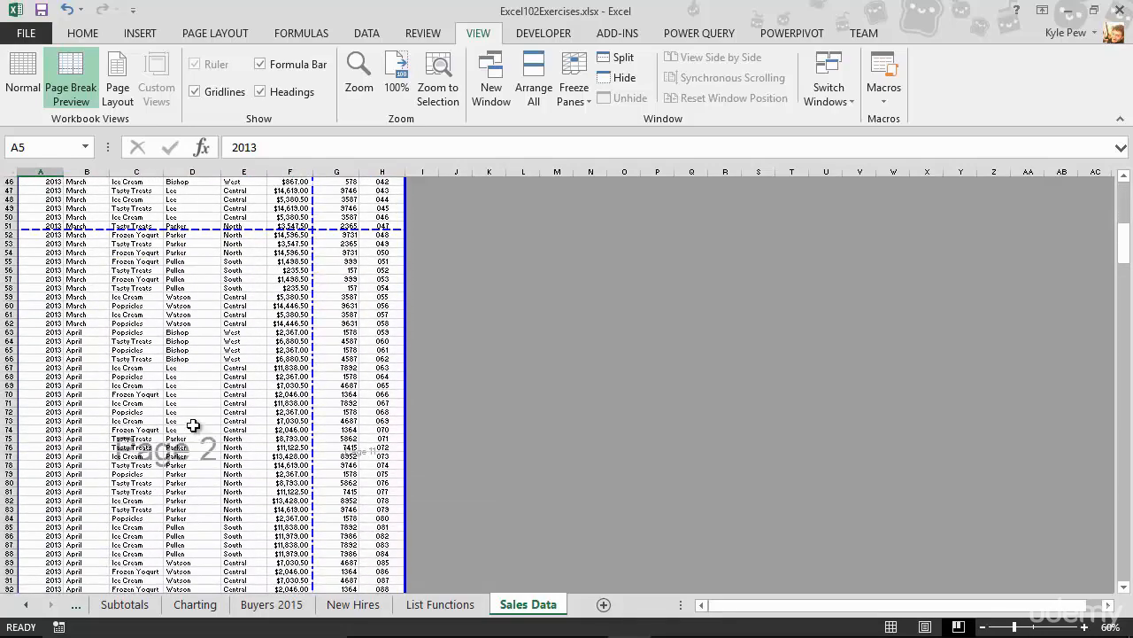
pyautogui.scroll(-16, 210, 467)
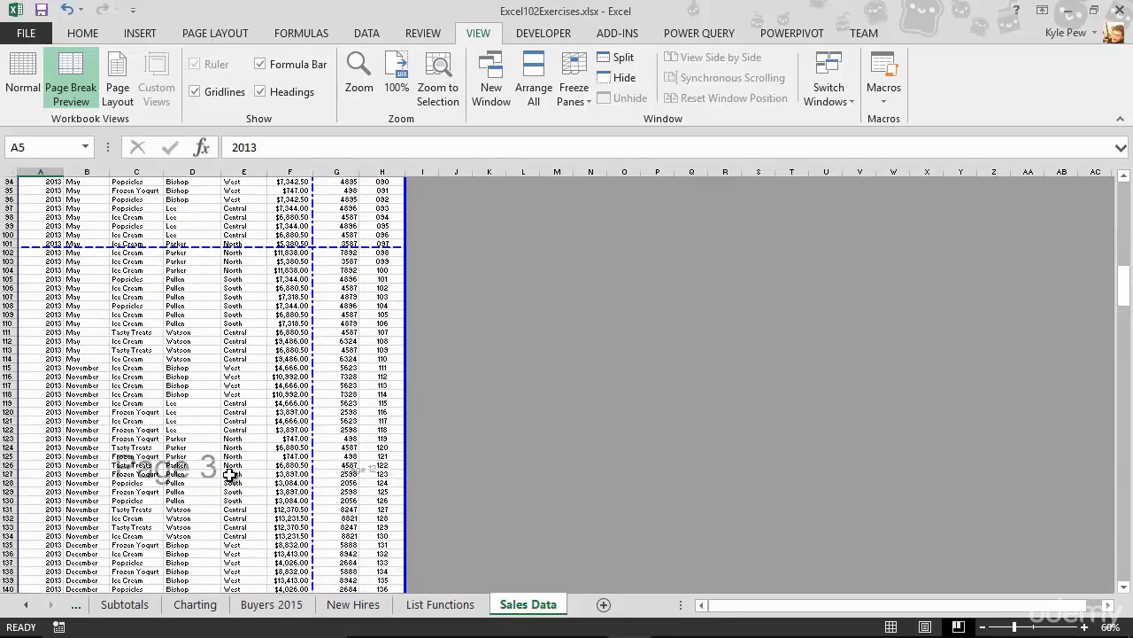
pyautogui.scroll(20, 229, 476)
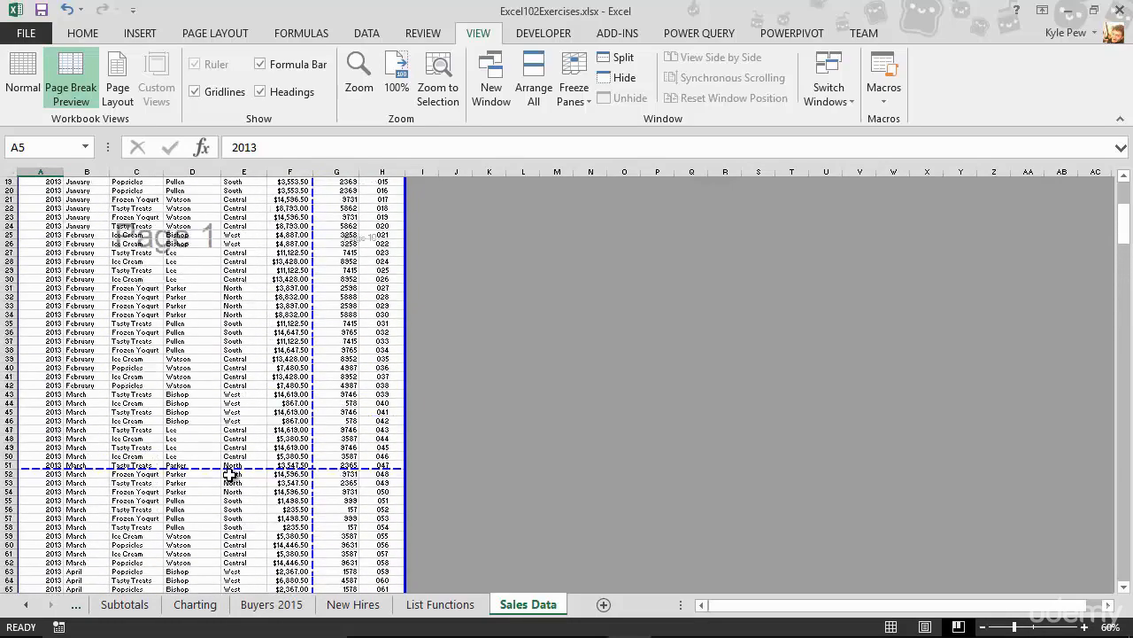
pyautogui.scroll(1, 229, 476)
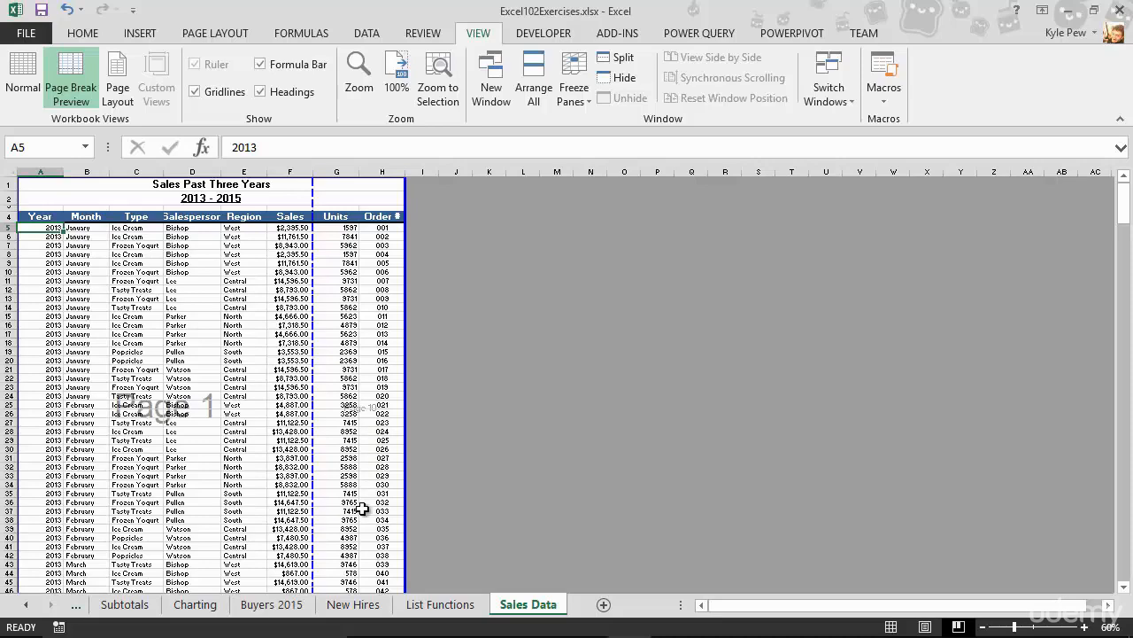
pyautogui.scroll(-9, 362, 505)
pyautogui.scroll(-6, 362, 504)
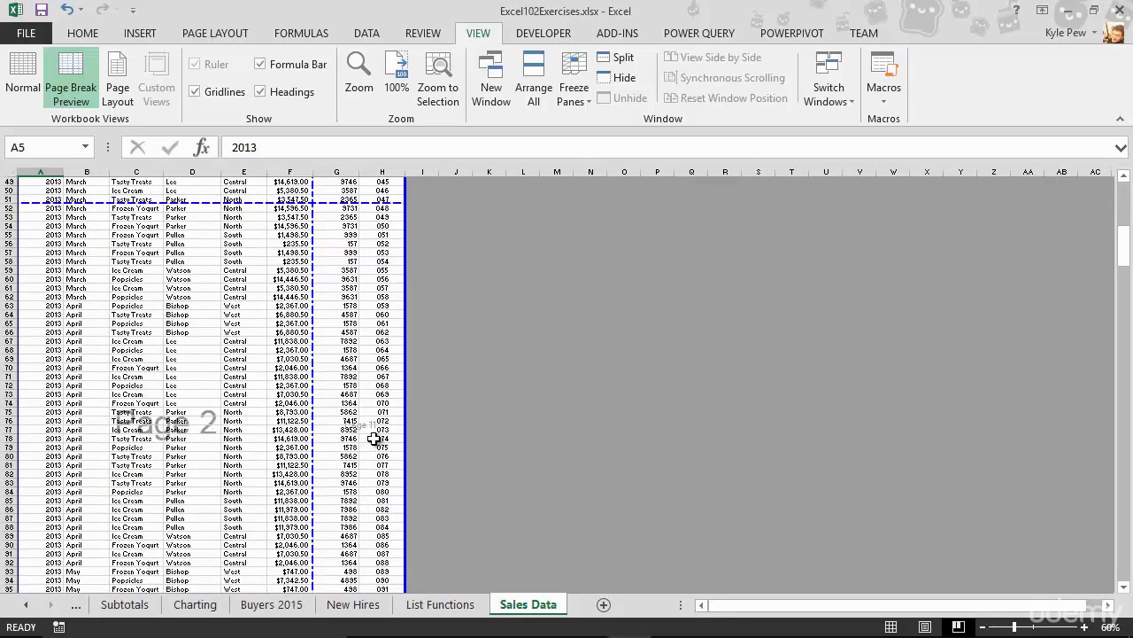
pyautogui.scroll(16, 258, 446)
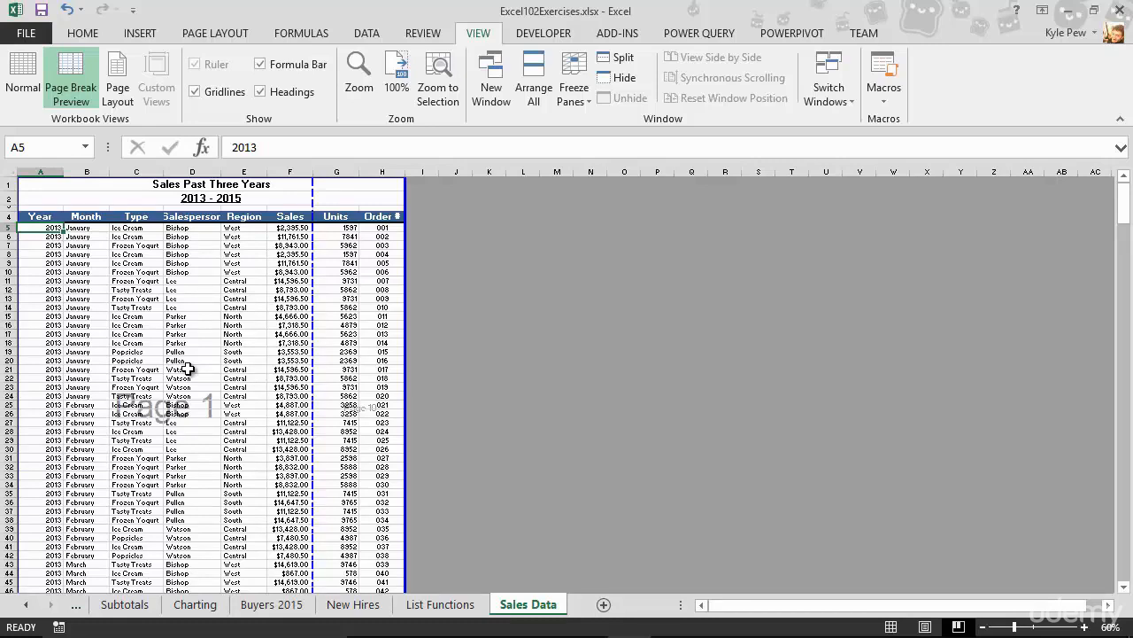
# - Compare cells on both sides of the vertical page break after the Sales column, and inspect the break below row 51
pyautogui.click(142, 290)
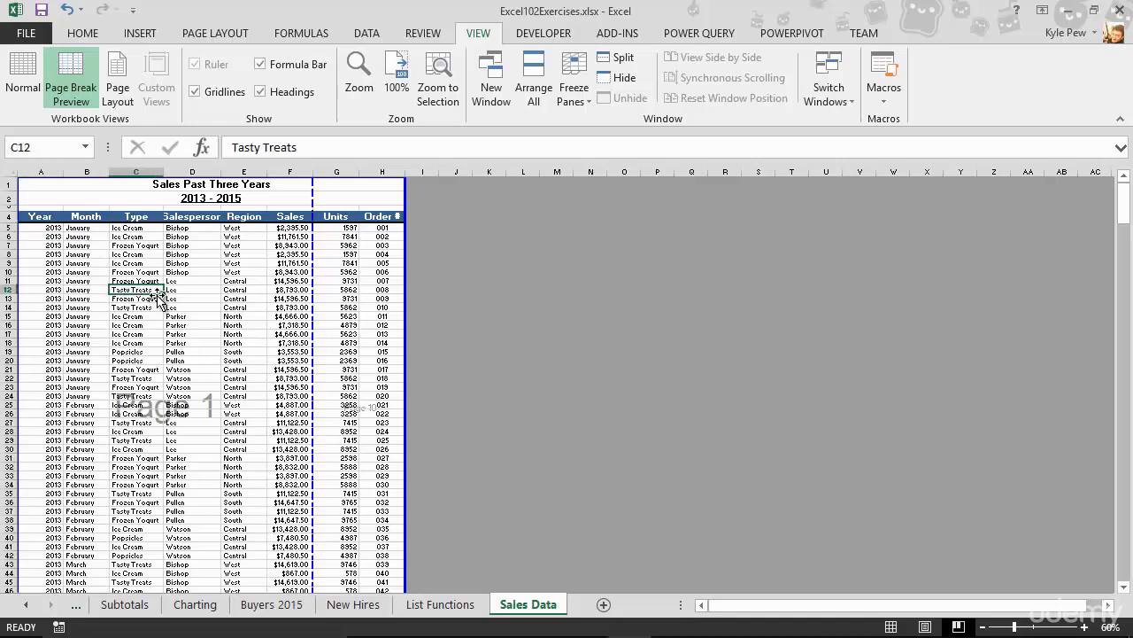
pyautogui.click(354, 297)
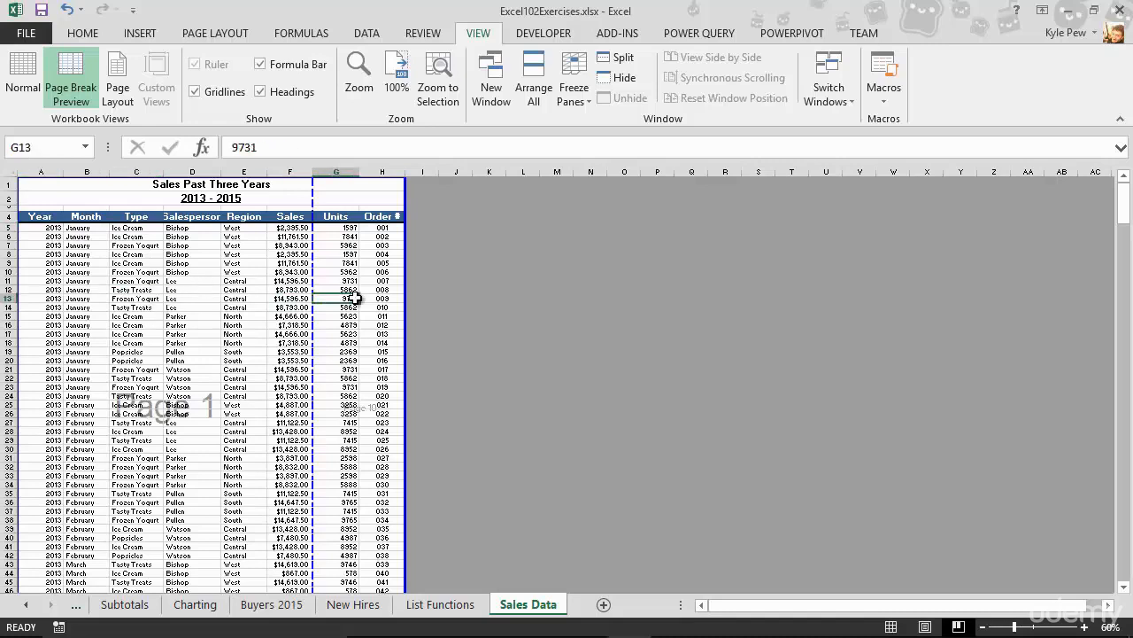
pyautogui.click(144, 298)
pyautogui.click(381, 298)
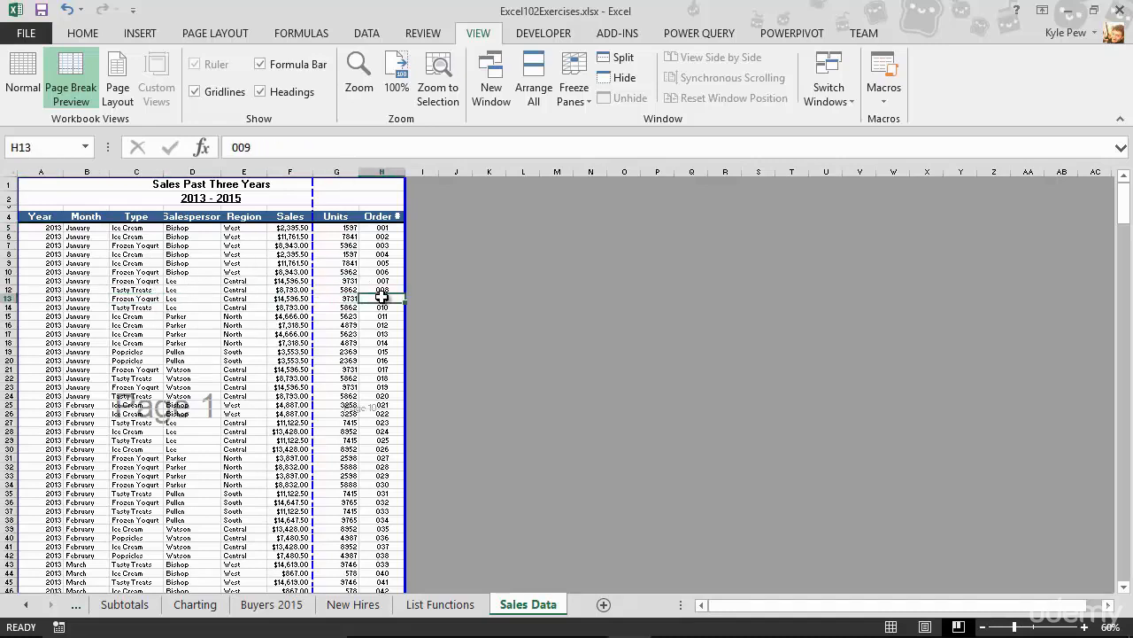
pyautogui.scroll(-9, 351, 330)
pyautogui.scroll(-3, 350, 330)
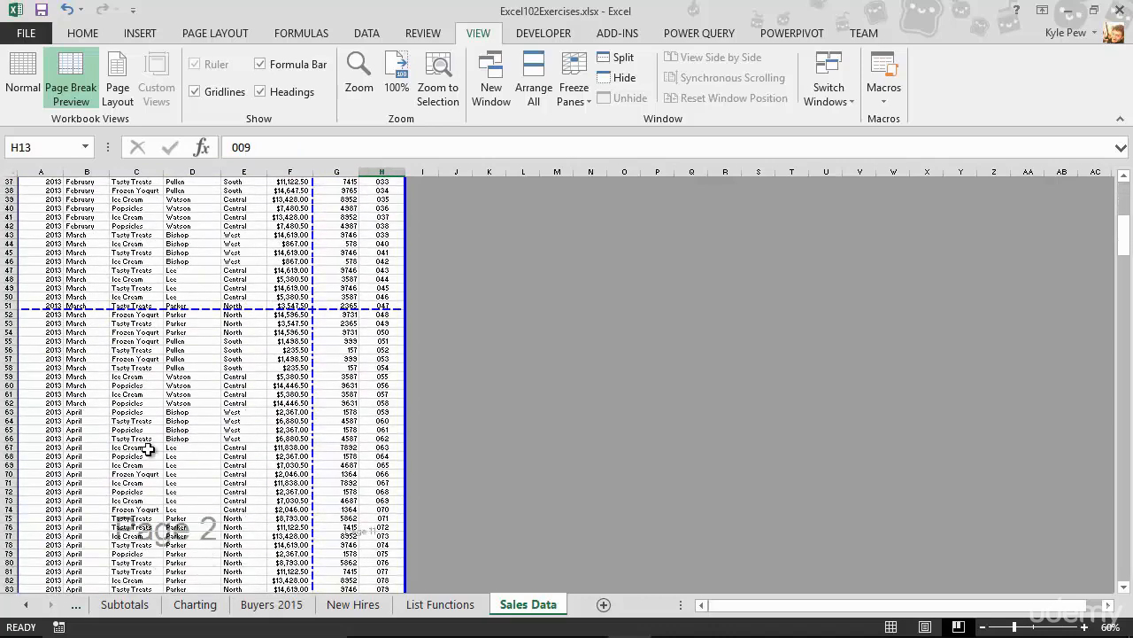
pyautogui.click(142, 447)
pyautogui.moveTo(350, 447); pyautogui.dragTo(352, 454)
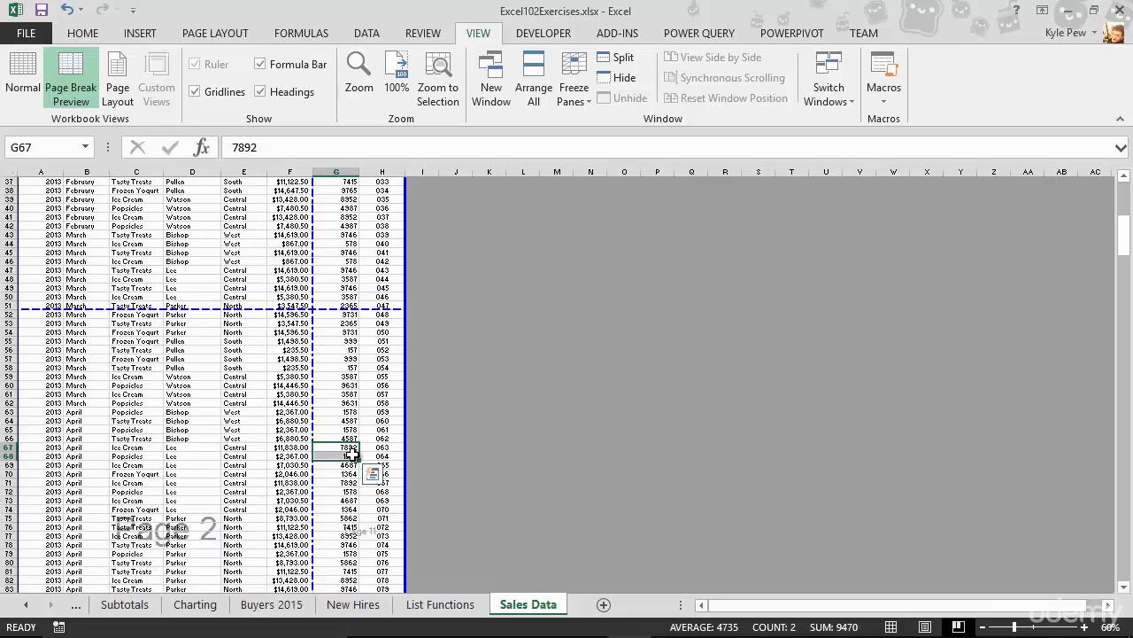
pyautogui.click(289, 376)
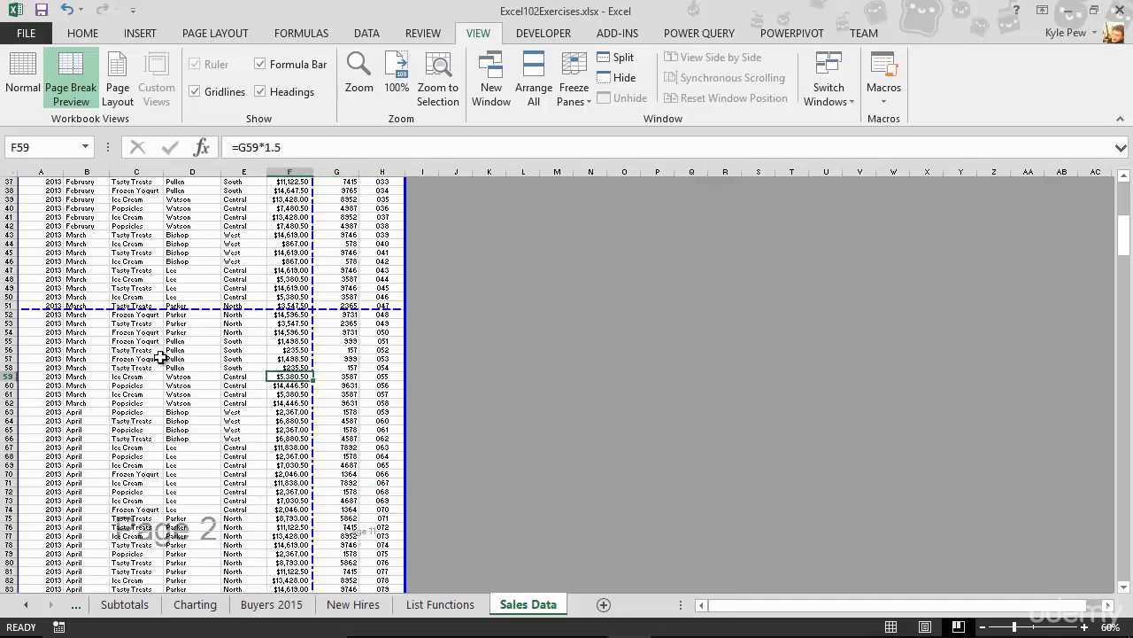
# - Change the Sales Data sheet's print page order to Over, then down
pyautogui.click(217, 33)
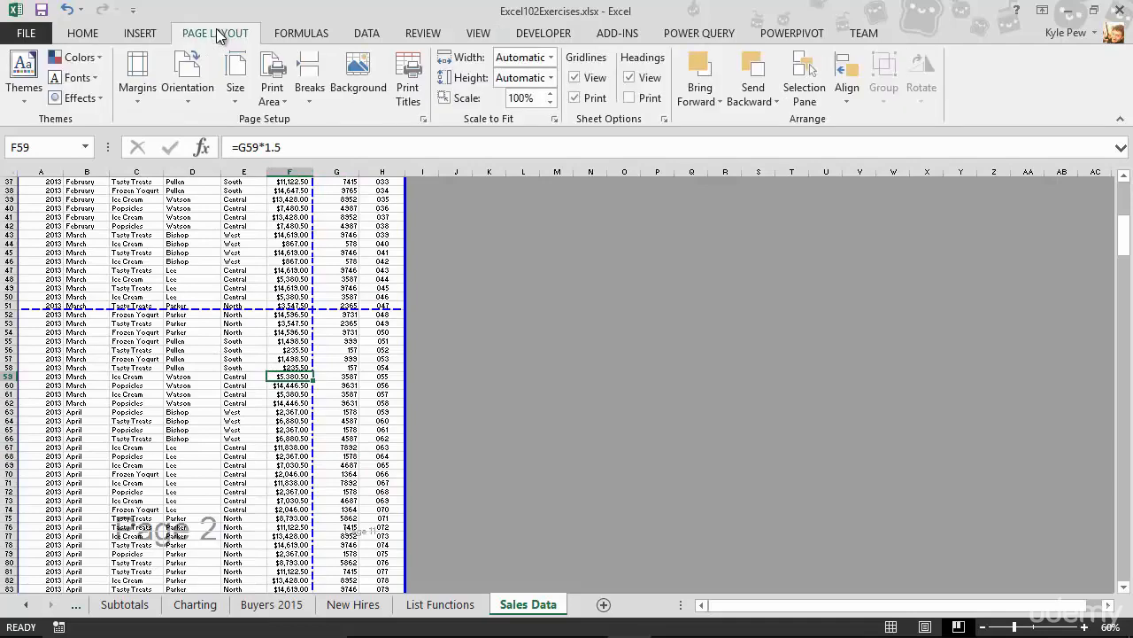
pyautogui.click(414, 87)
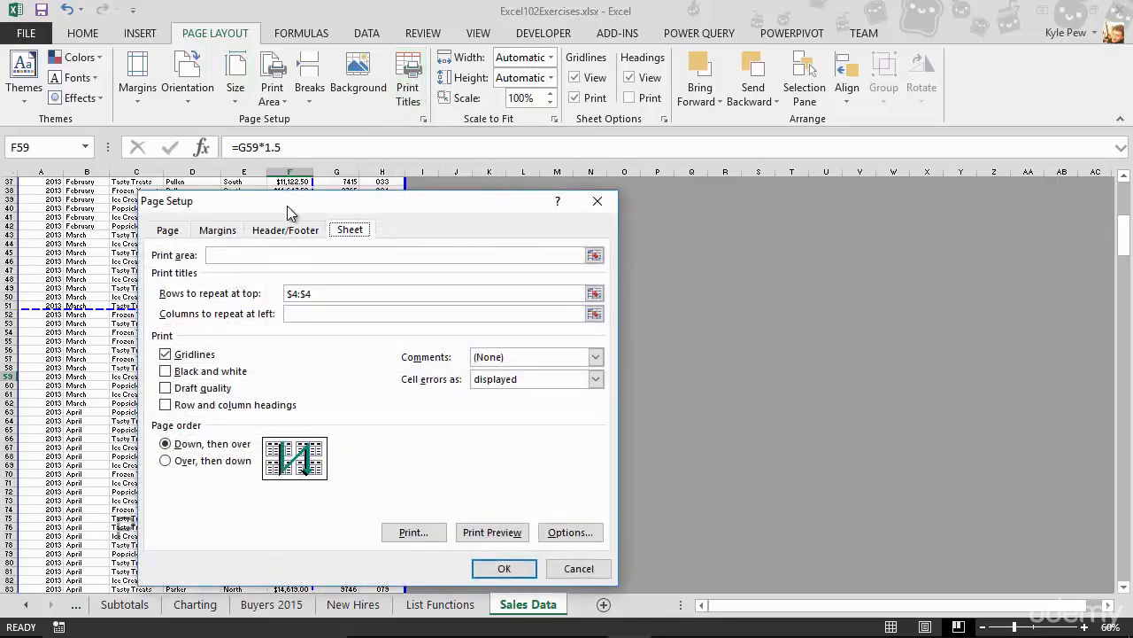
pyautogui.moveTo(287, 205); pyautogui.dragTo(150, 119)
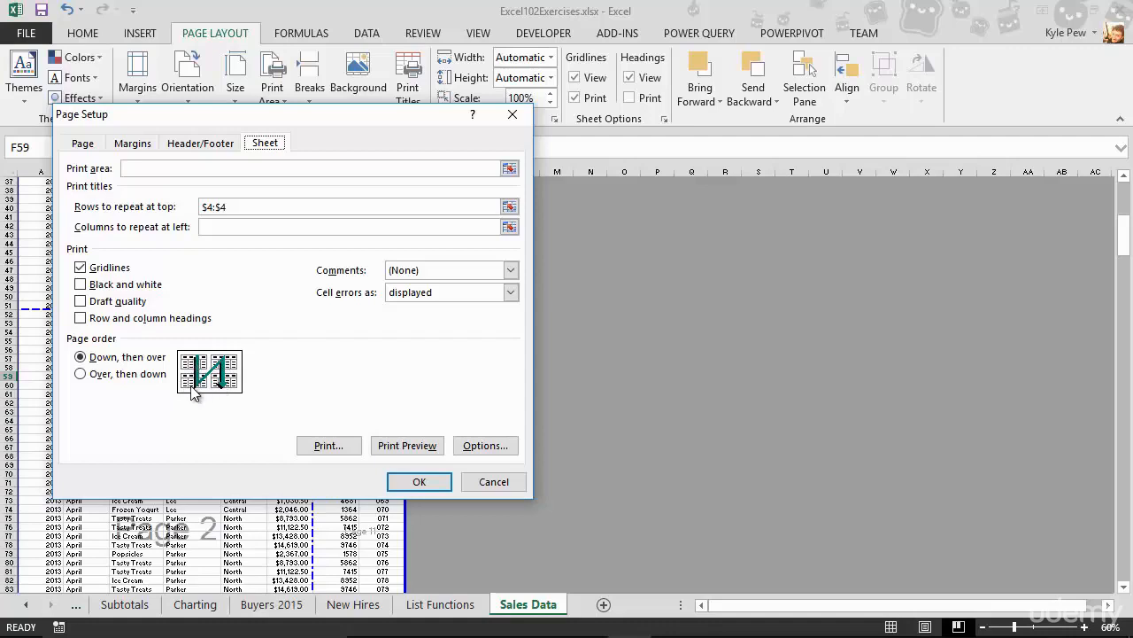
pyautogui.click(100, 379)
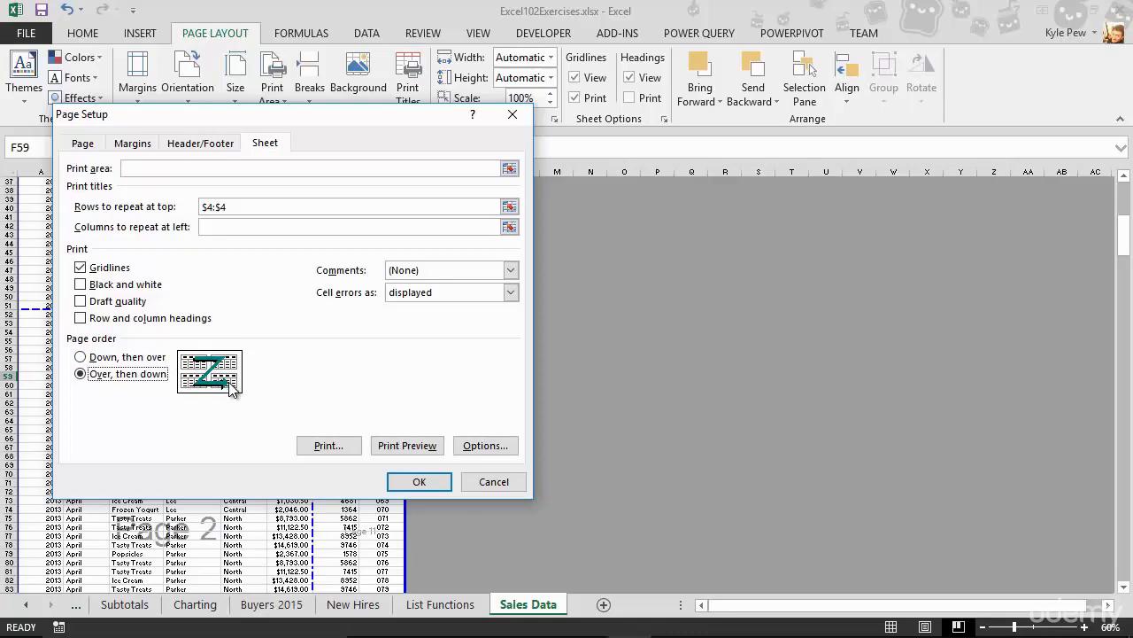
pyautogui.click(416, 481)
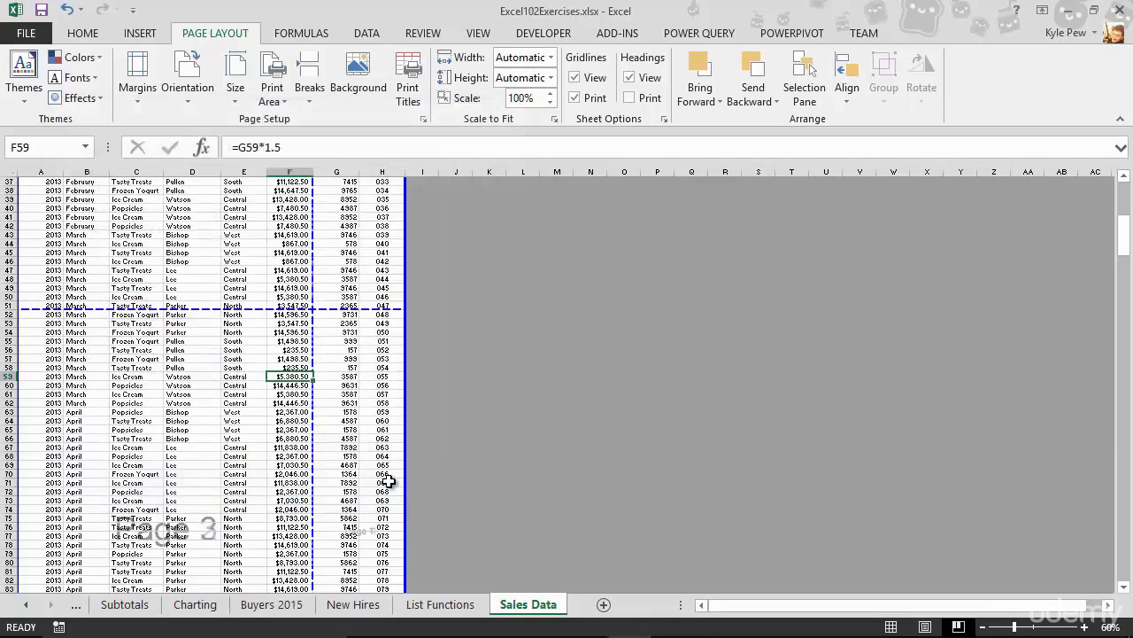
# - Open the print preview of the Sales Data sheet and check the order of pages 1 through 4
pyautogui.click(42, 38)
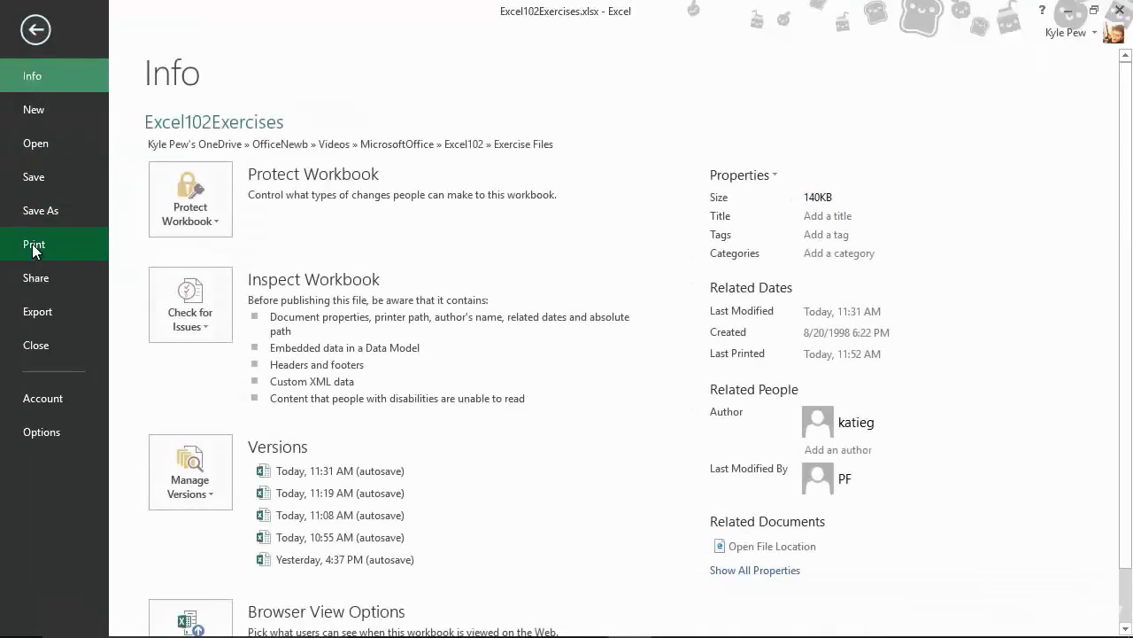
pyautogui.click(33, 244)
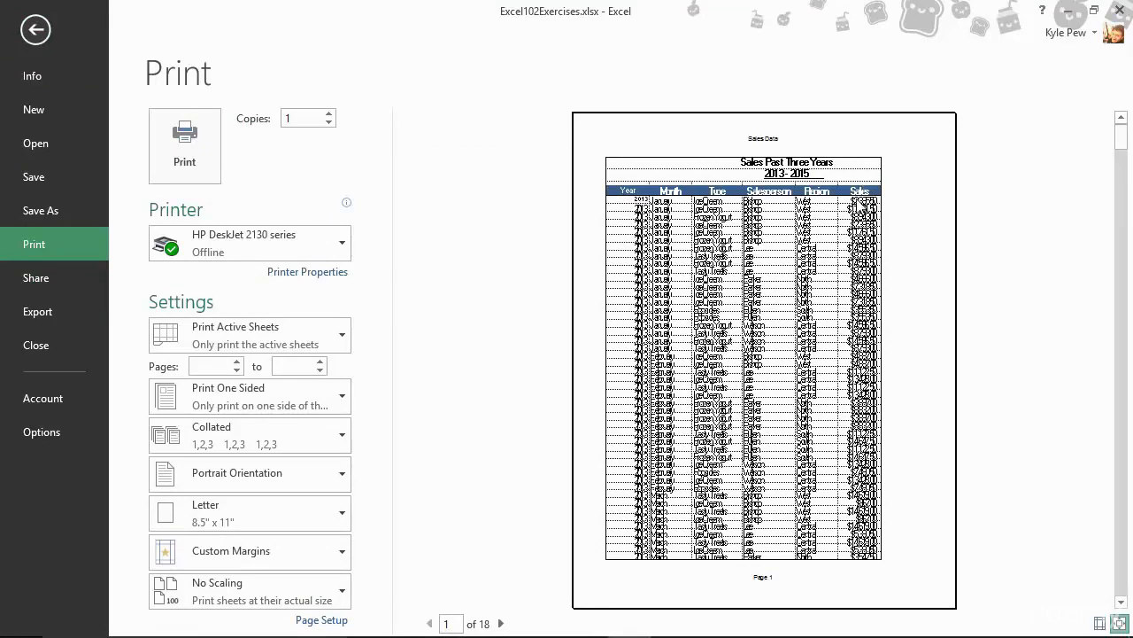
pyautogui.click(501, 623)
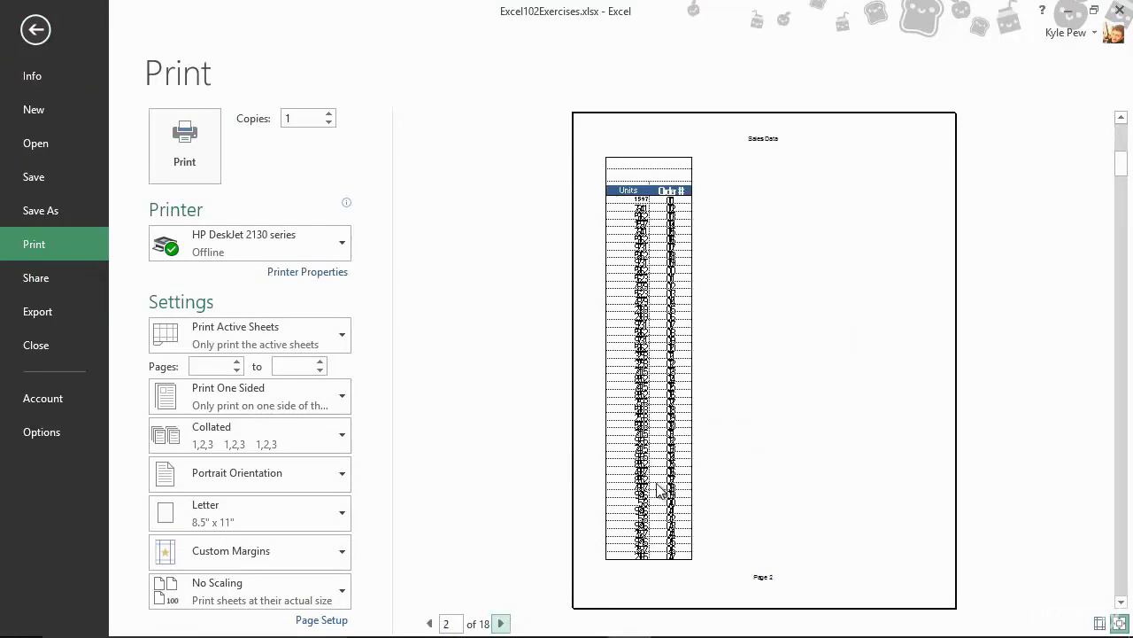
pyautogui.click(501, 623)
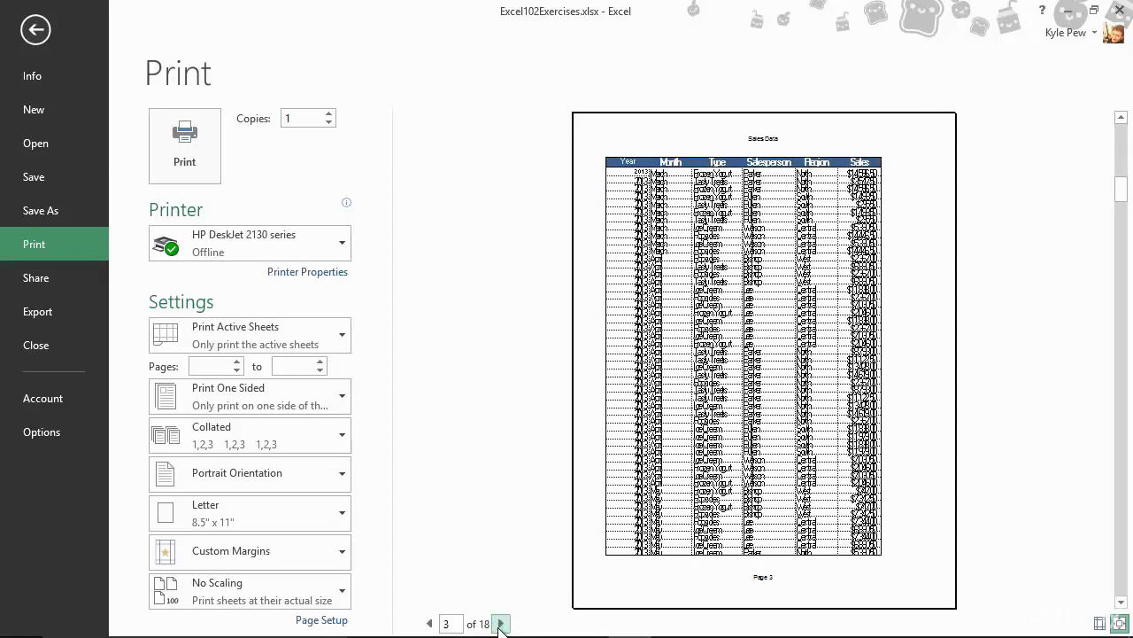
pyautogui.click(501, 623)
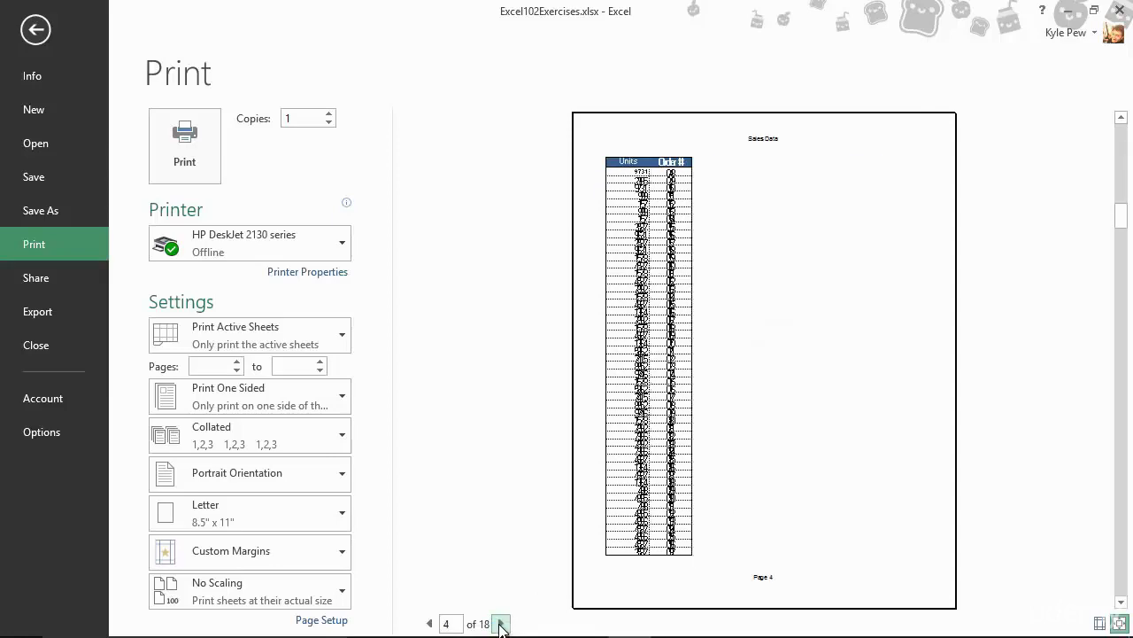